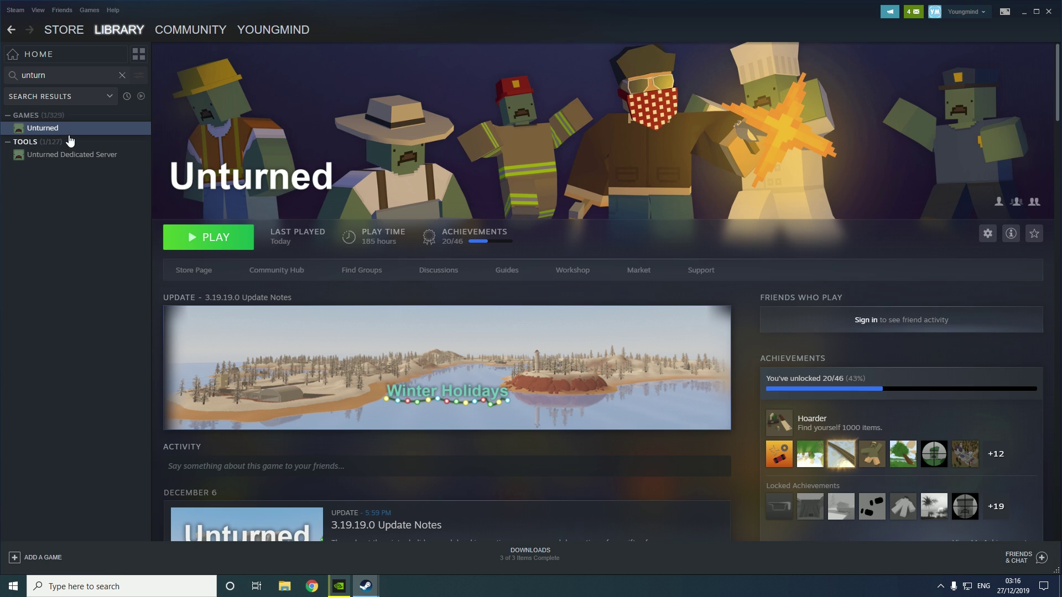
Open Unturned's local game files folder from its properties in the Steam library
right_click(39, 132)
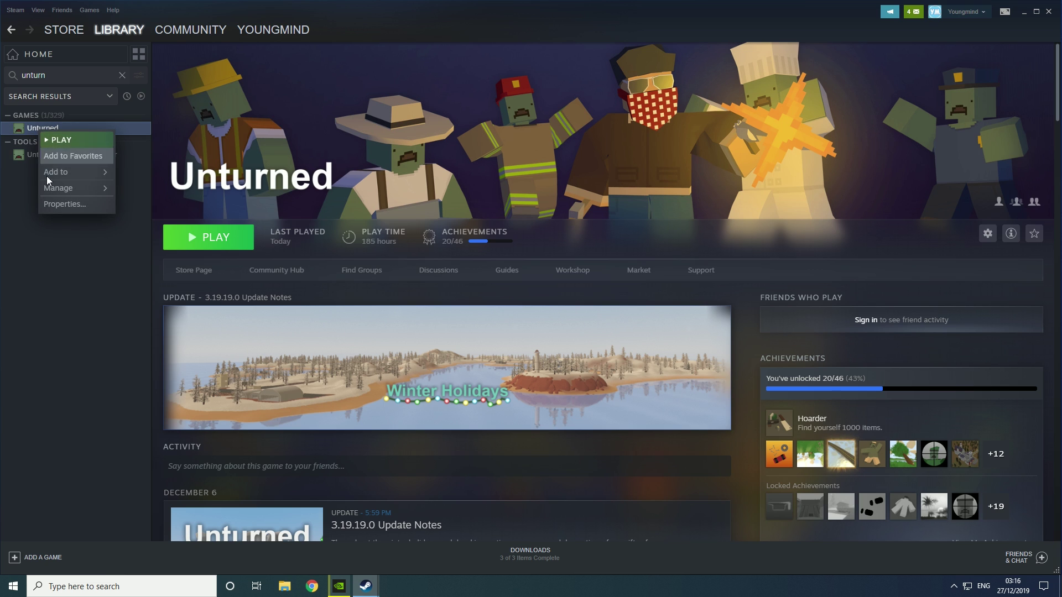
click(65, 205)
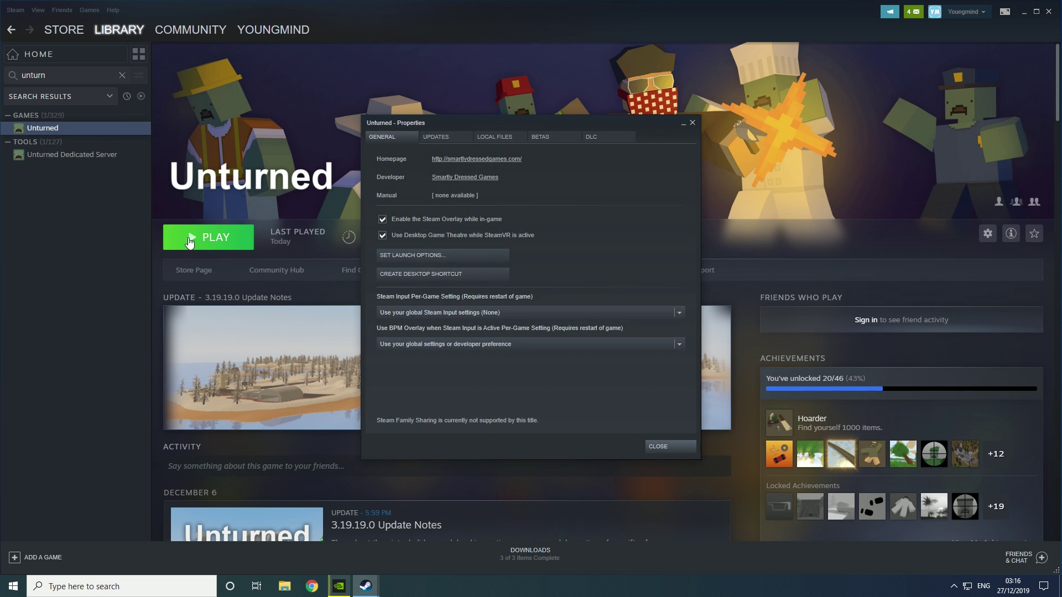
click(495, 136)
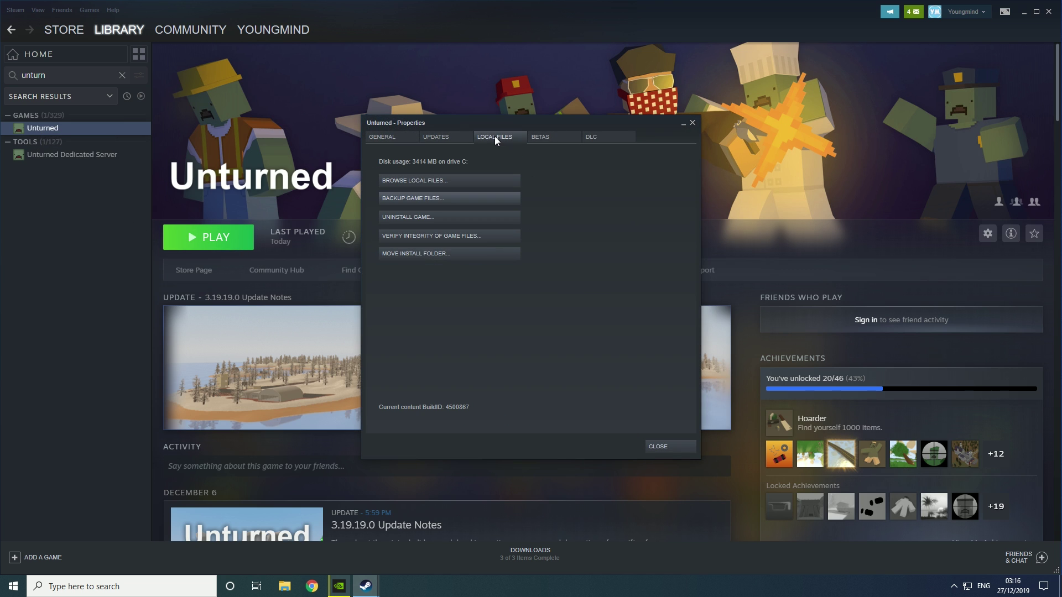
click(472, 180)
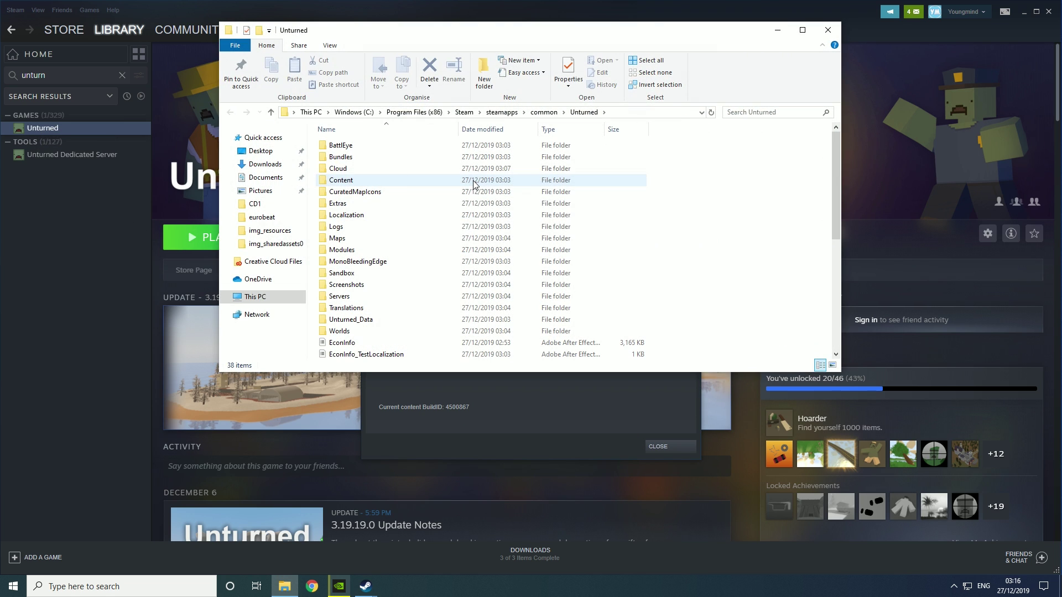
Delete the existing "Unturned - Server" shortcut from the Unturned folder
scroll(464, 235, down, 5)
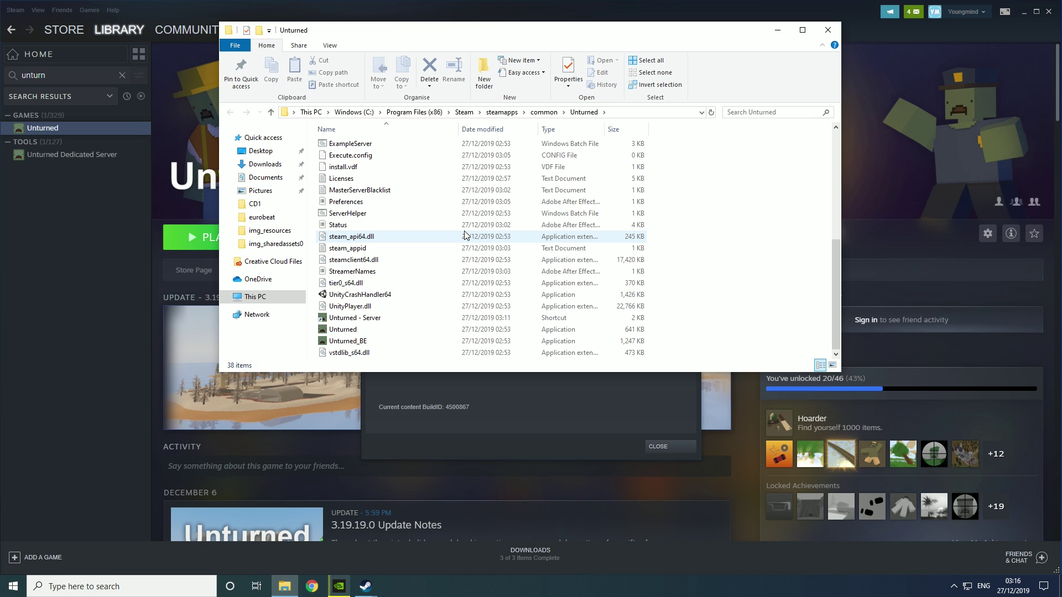
click(636, 319)
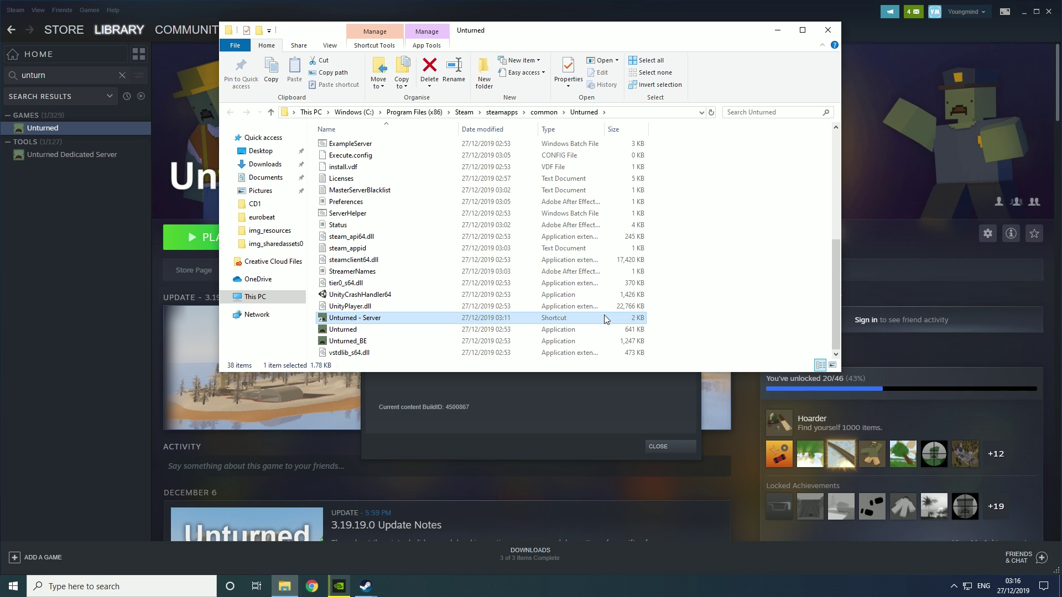
key(Delete)
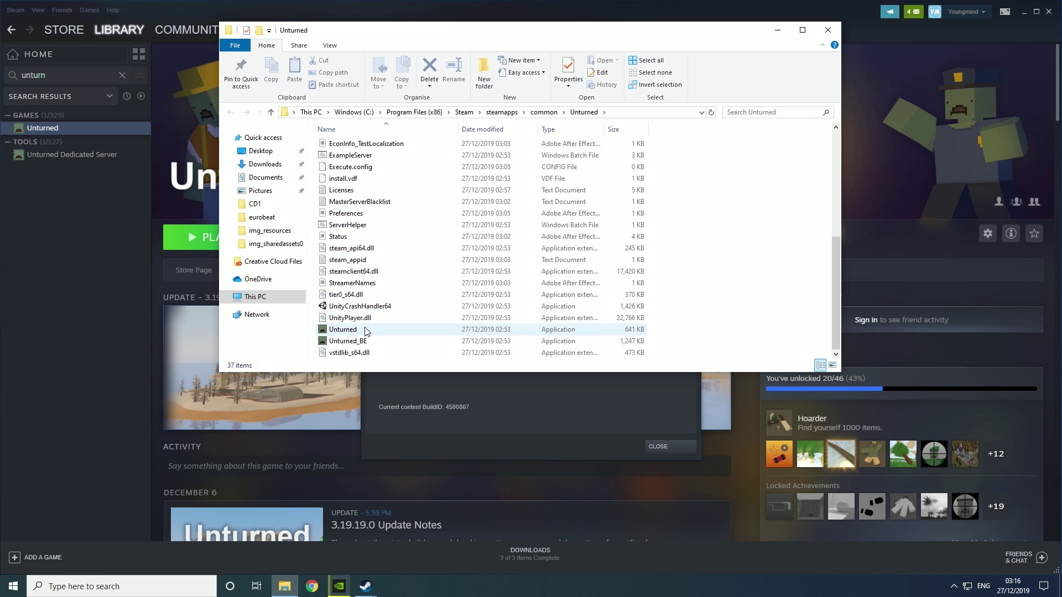
Create a shortcut to the Unturned application in the same folder
click(383, 331)
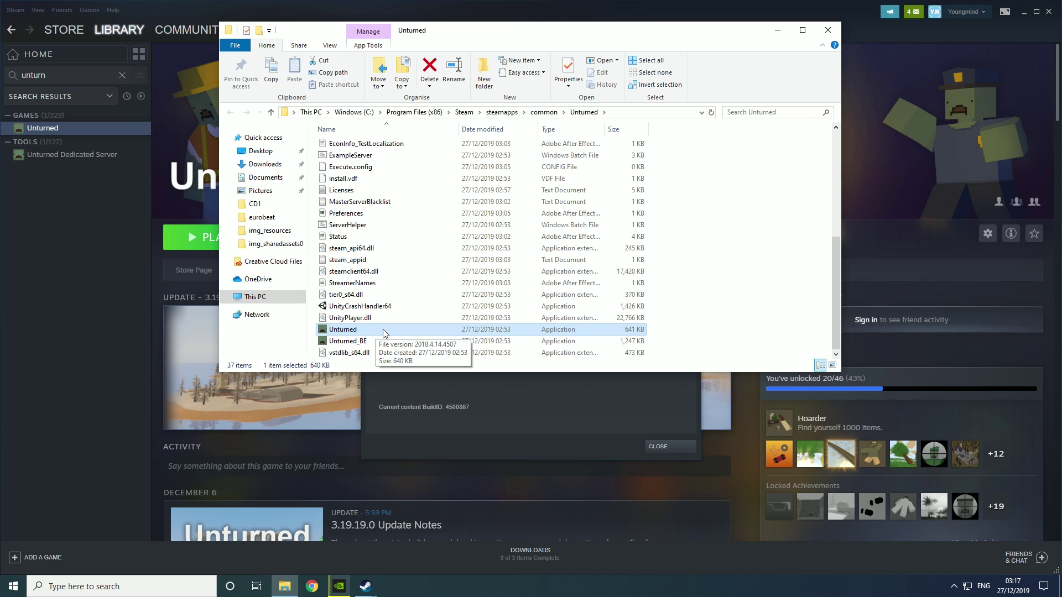
right_click(383, 330)
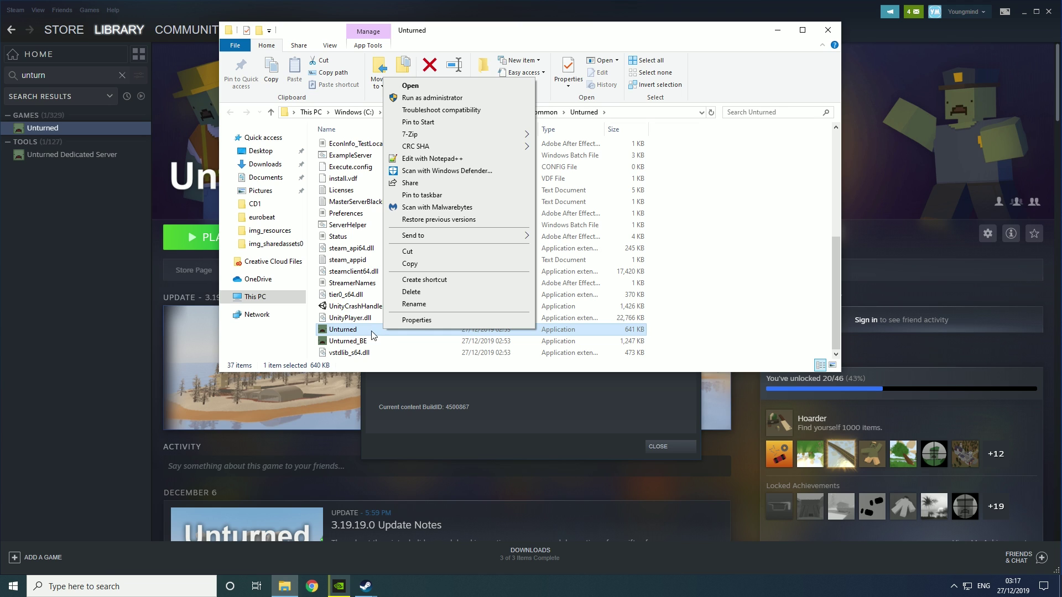
click(449, 280)
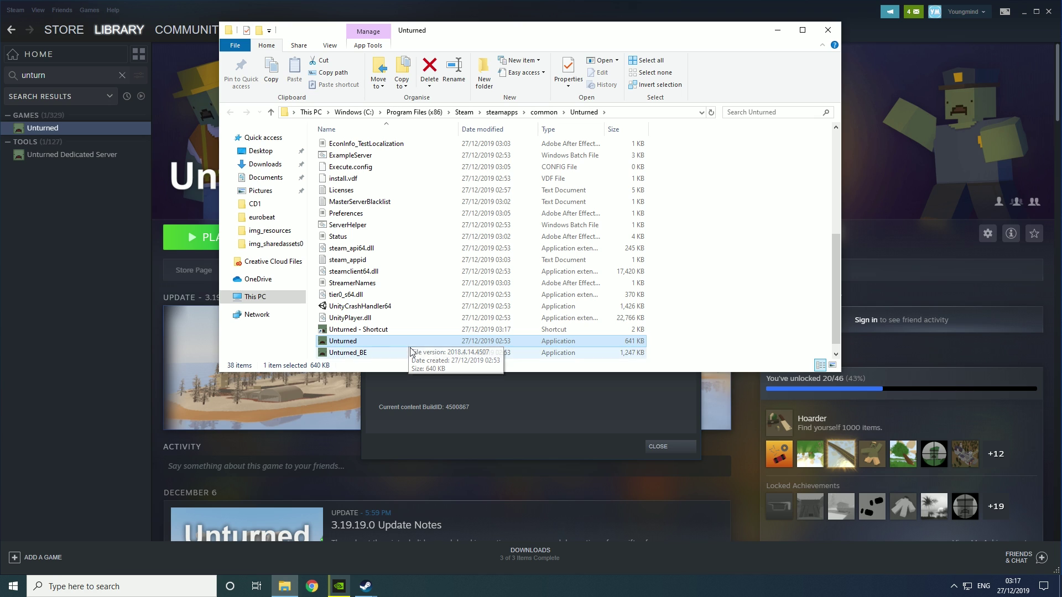
Rename the new Unturned shortcut to "Unturned - Sever"
right_click(378, 331)
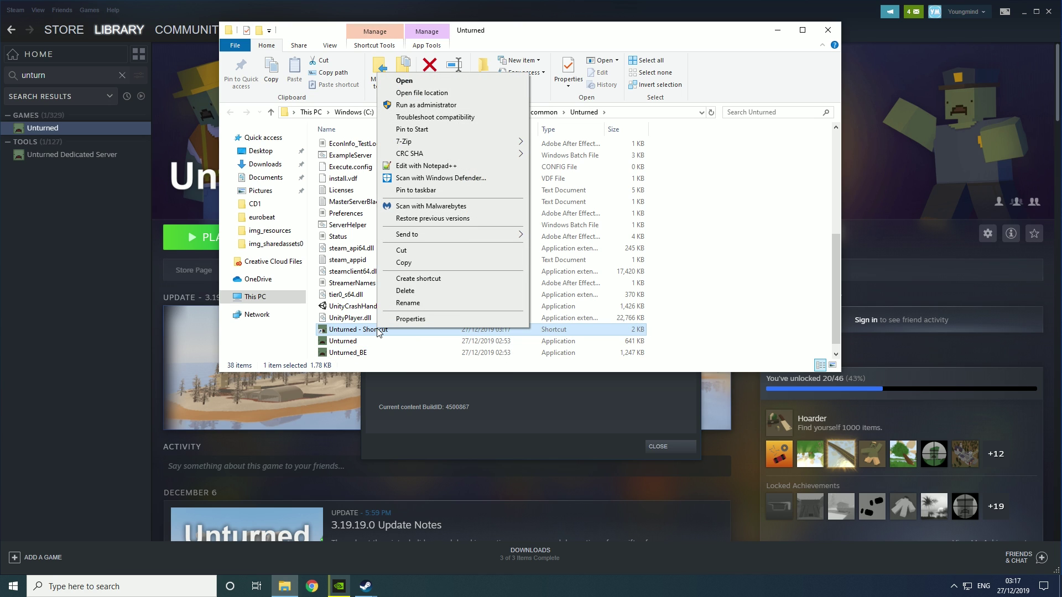
click(408, 304)
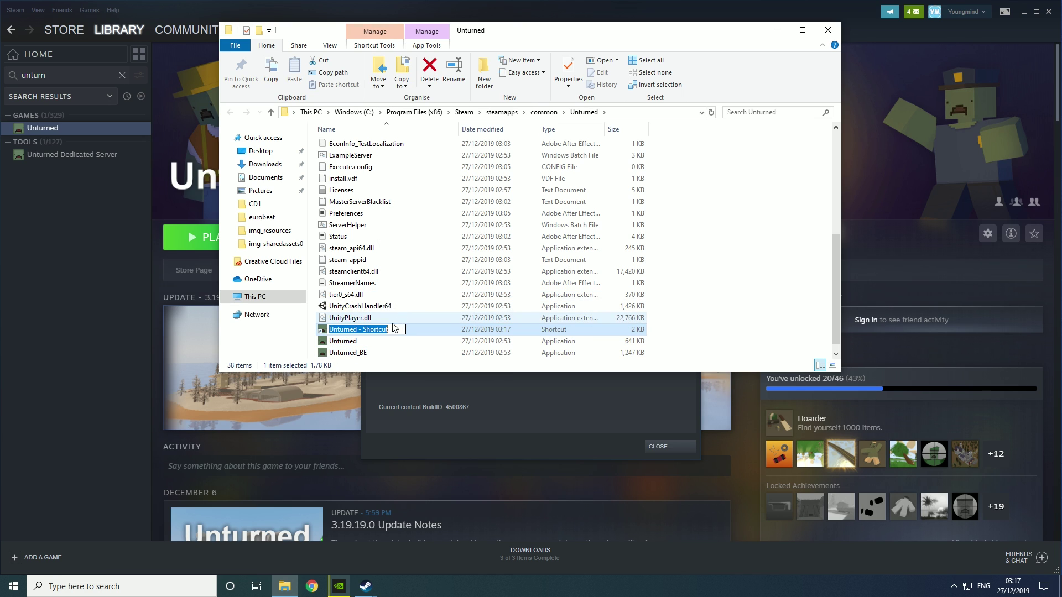
click(392, 329)
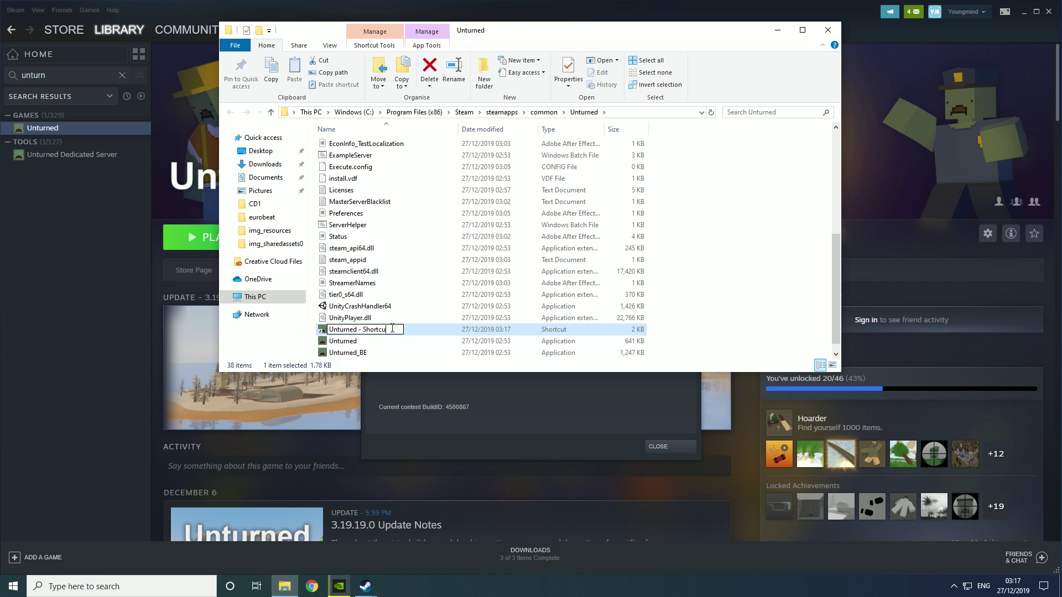
key(BackSpace)
key(BackSpace)
key(BackSpace)
key(BackSpace)
key(BackSpace)
key(BackSpace)
key(BackSpace)
key(BackSpace)
text(Sever)
key(Return)
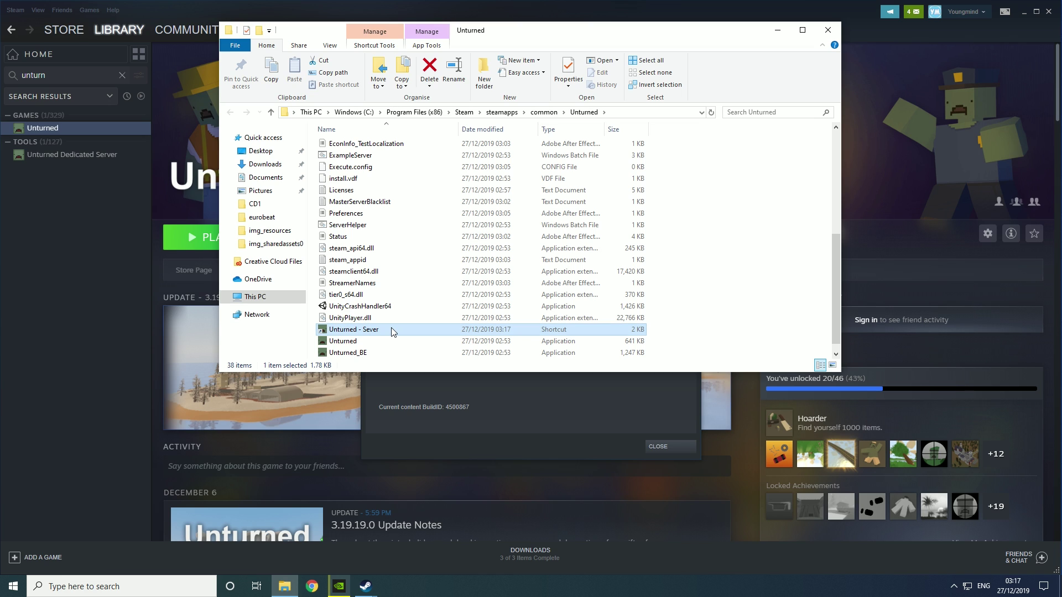
Correct the shortcut's name to "Unturned - Server"
right_click(391, 327)
click(416, 303)
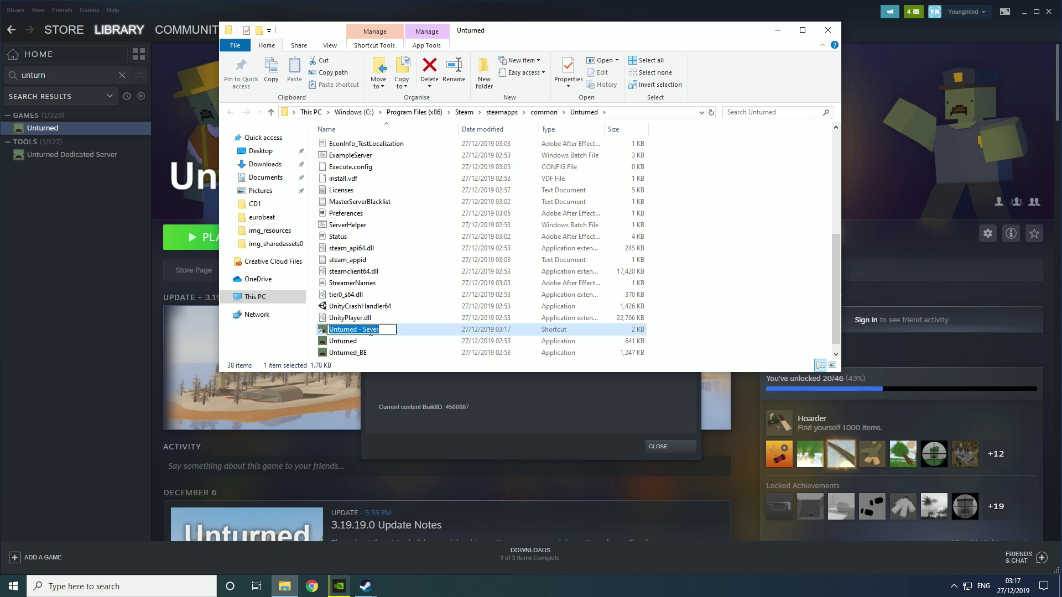
key(Left)
key(Left)
text(r)
key(Return)
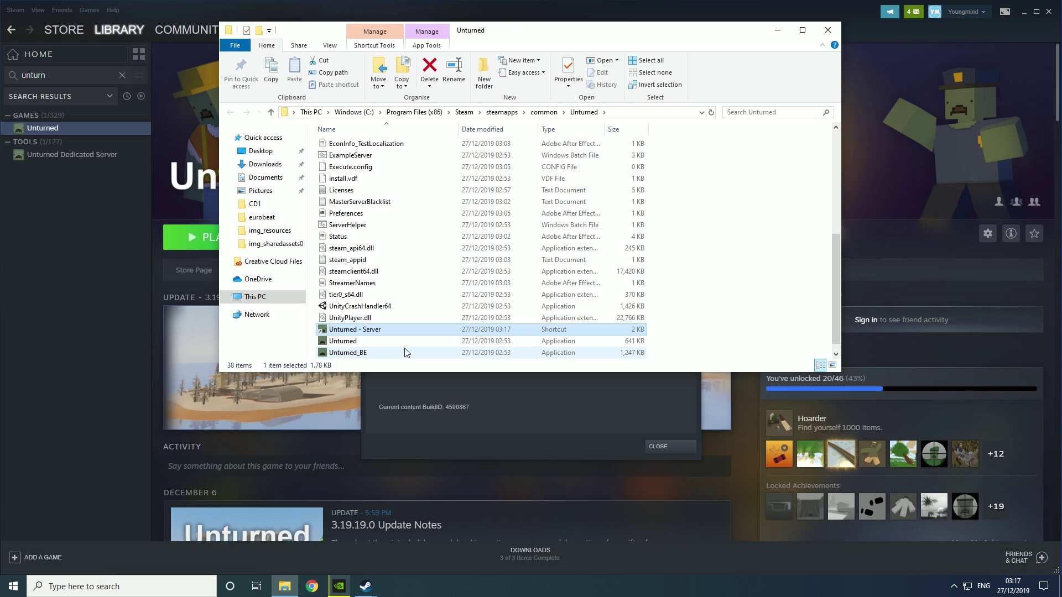
Open the properties of the "Unturned - Server" shortcut and place the cursor at the end of its target path
right_click(380, 332)
click(427, 320)
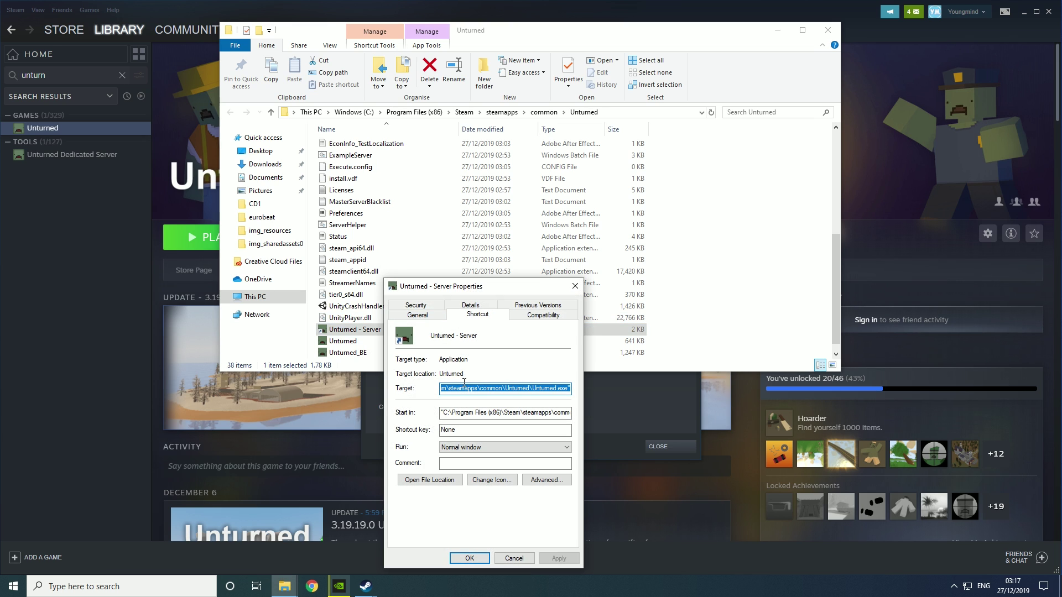
drag(475, 388, 432, 389)
click(458, 391)
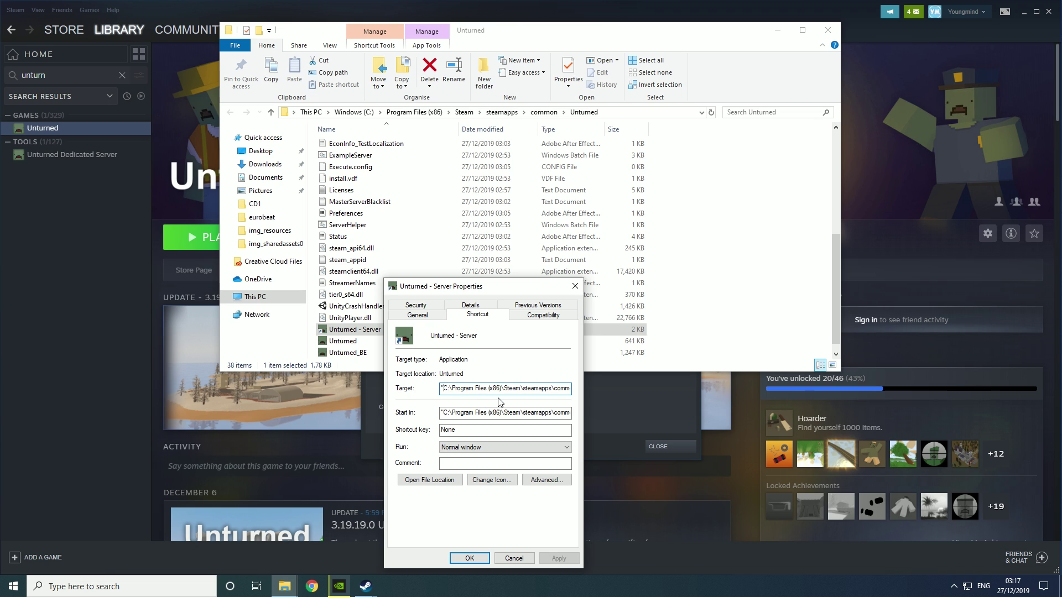
key(End)
key(Home)
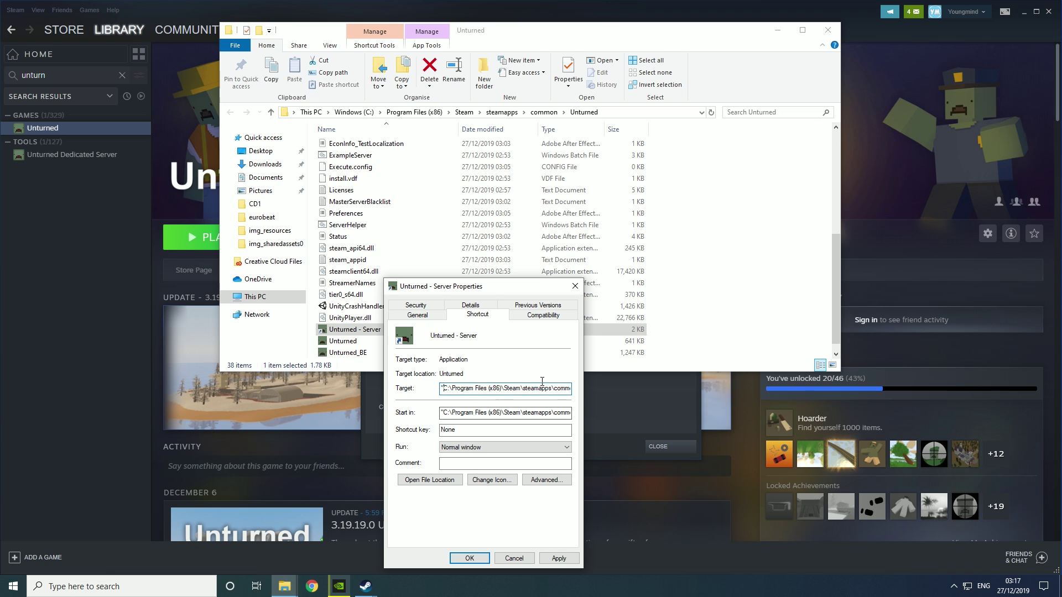
drag(543, 388, 574, 391)
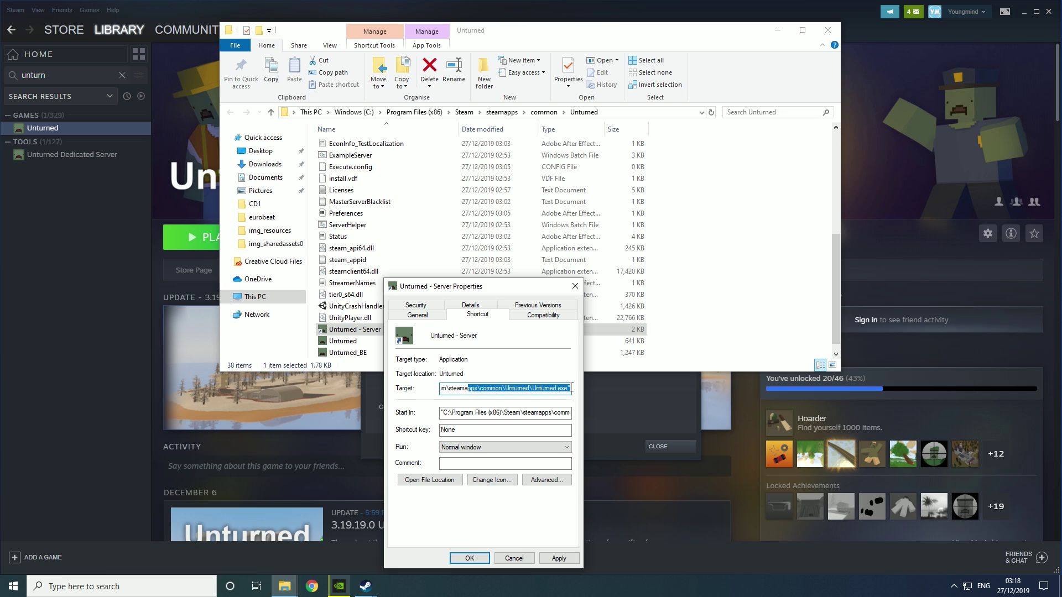
double_click(573, 391)
click(570, 390)
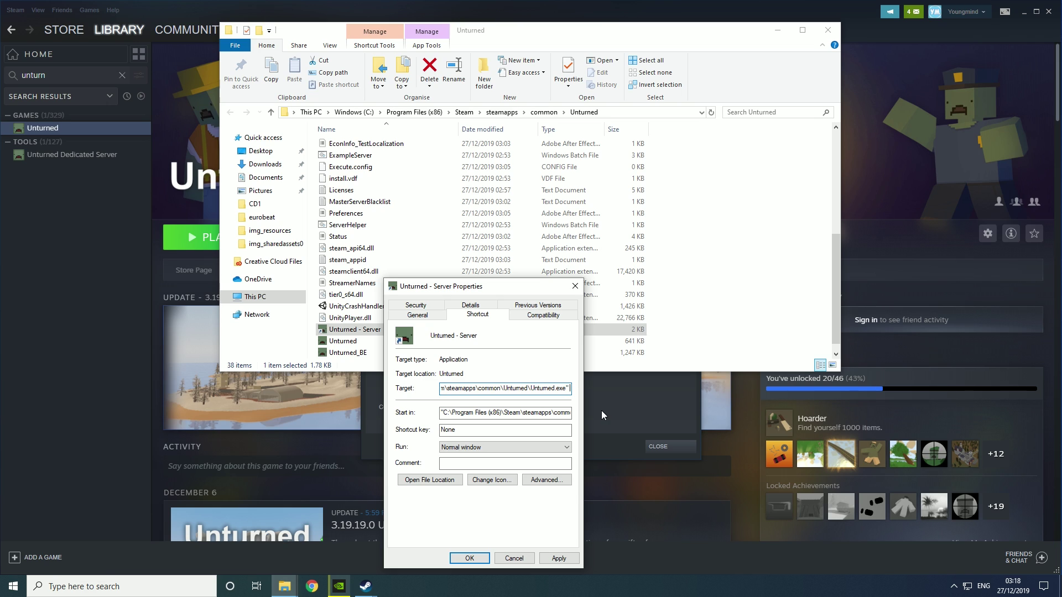
Append "-nographics -batchmode +secureserver/youngmindserver" to the shortcut's target and save the properties
text(-)
text(nograp)
text(hics)
text( -)
text(batchmod)
text(e)
text( +)
text(secure)
text(server)
text(/)
text(youngmin)
text(dserver)
drag(490, 388, 509, 391)
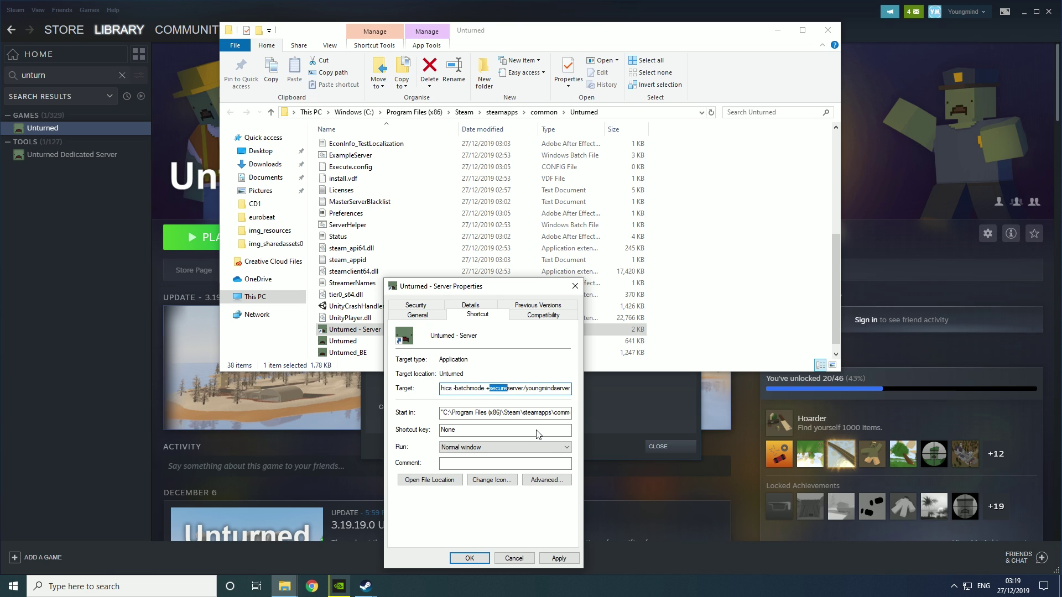
click(575, 560)
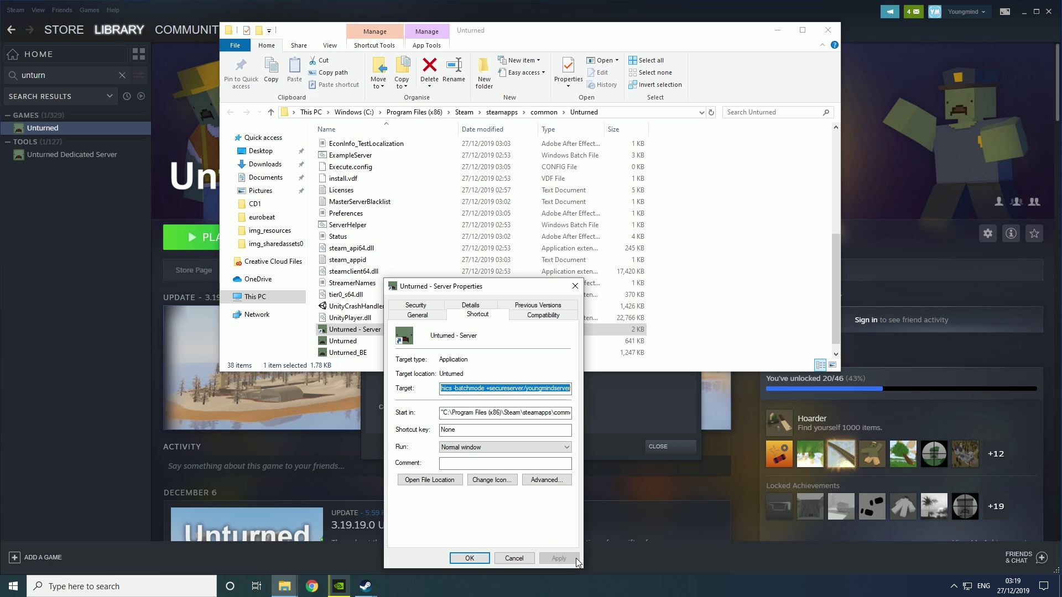
click(477, 559)
Launch the server from the "Unturned - Server" shortcut and stop it with the shutdown command once the level is loaded
double_click(393, 331)
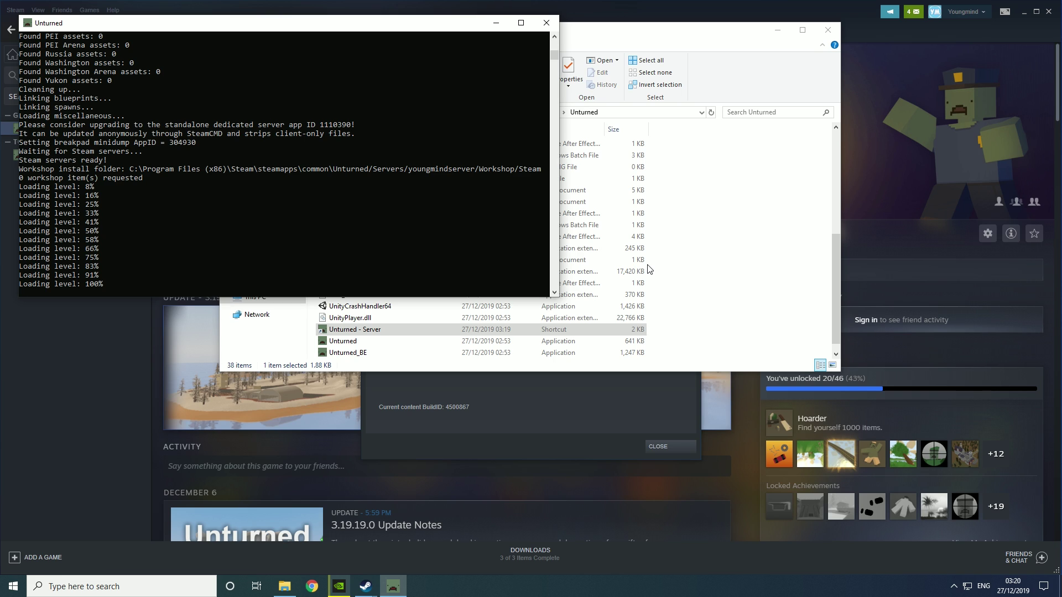
text(shutdown)
Browse from the Unturned folder into Servers, youngmindserver and its Server subfolder
scroll(444, 262, up, 7)
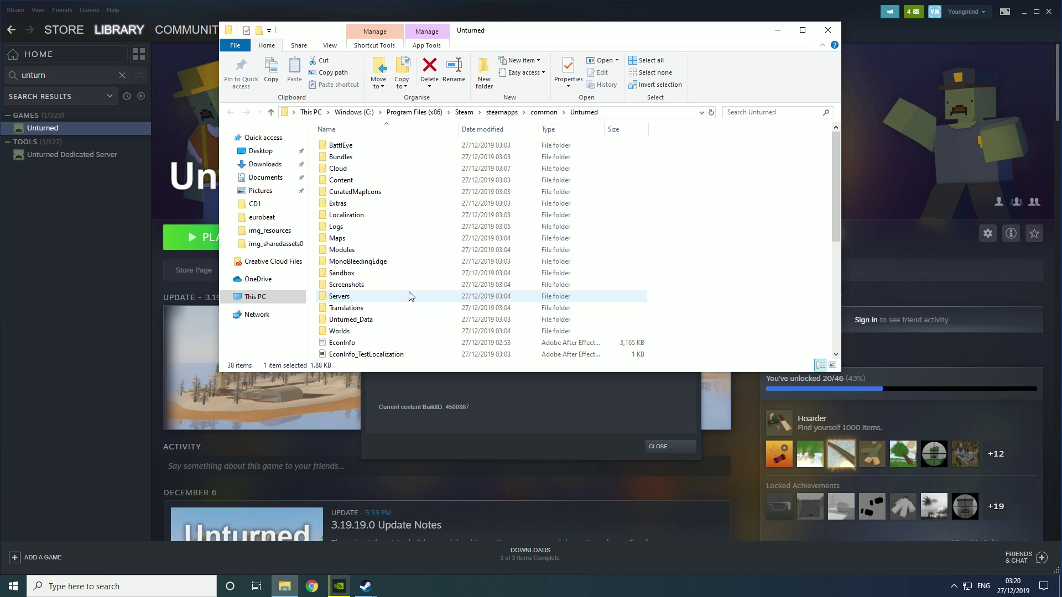
scroll(389, 210, down, 1)
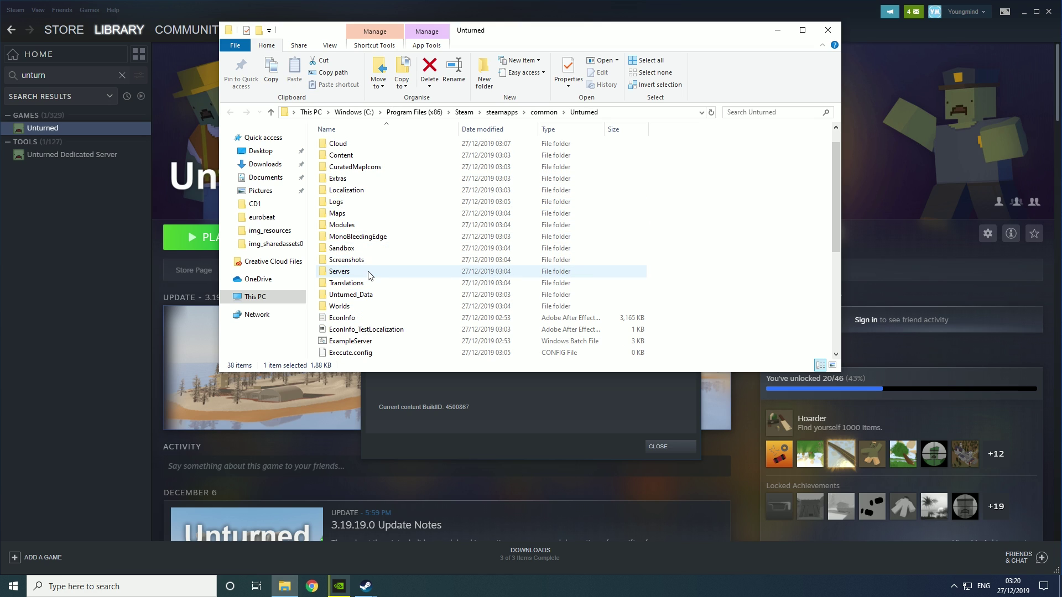
double_click(367, 273)
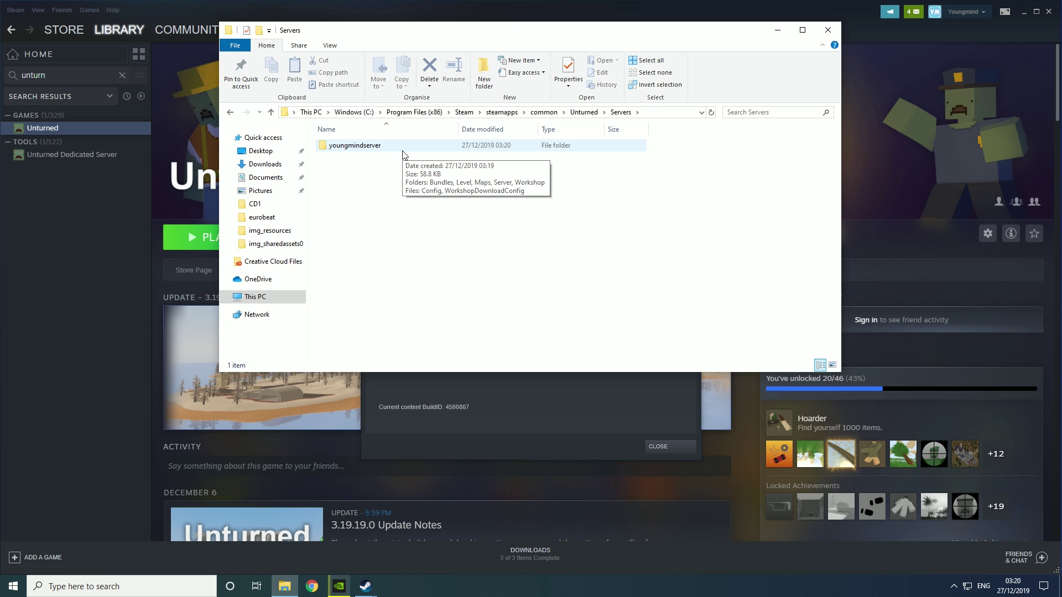
double_click(403, 150)
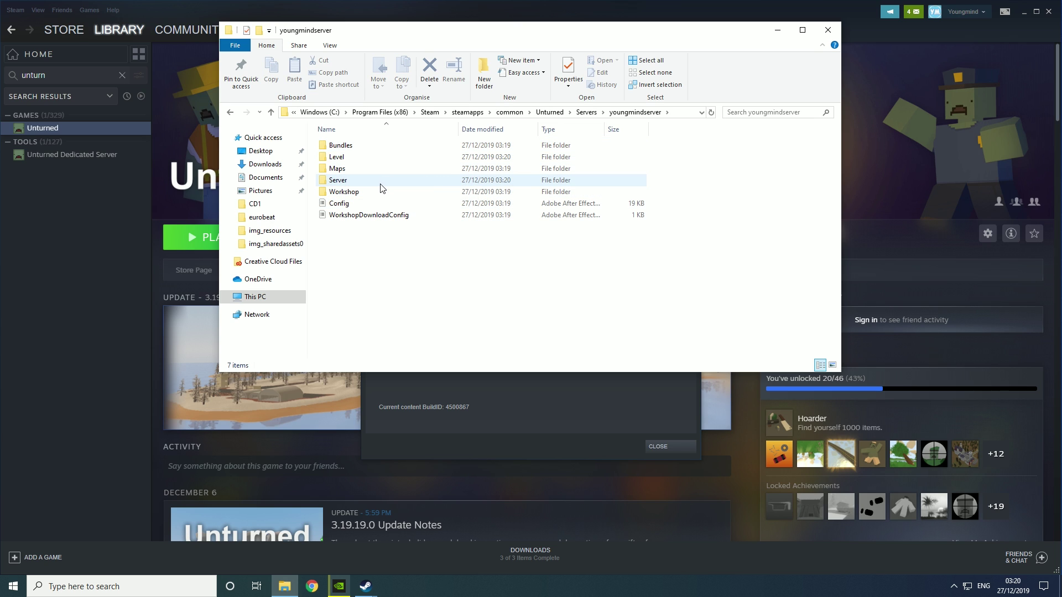
double_click(380, 182)
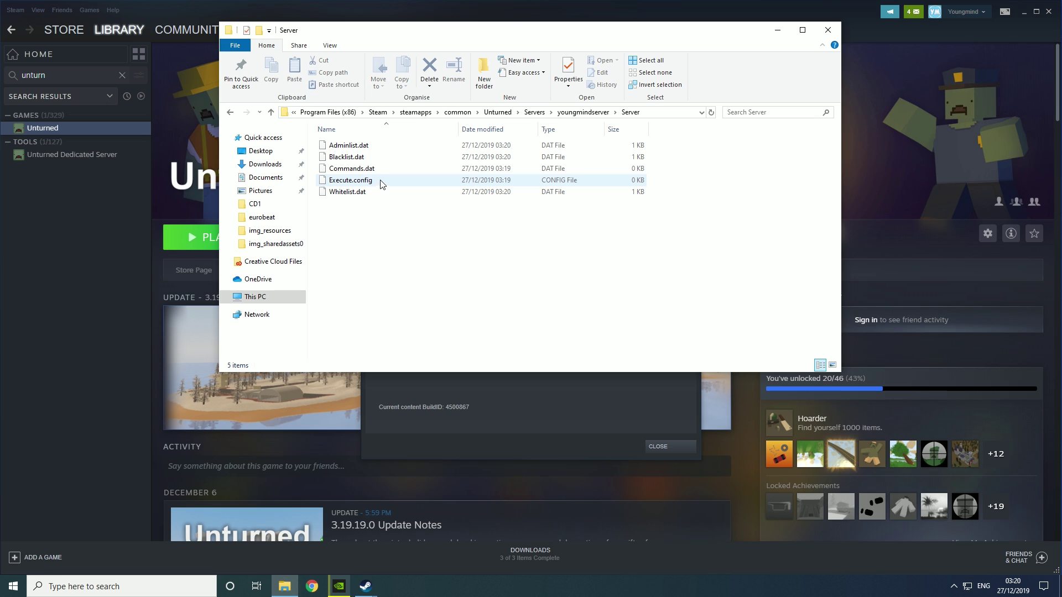
Open Commands.dat for editing in Notepad++ and decline the offered update
click(372, 170)
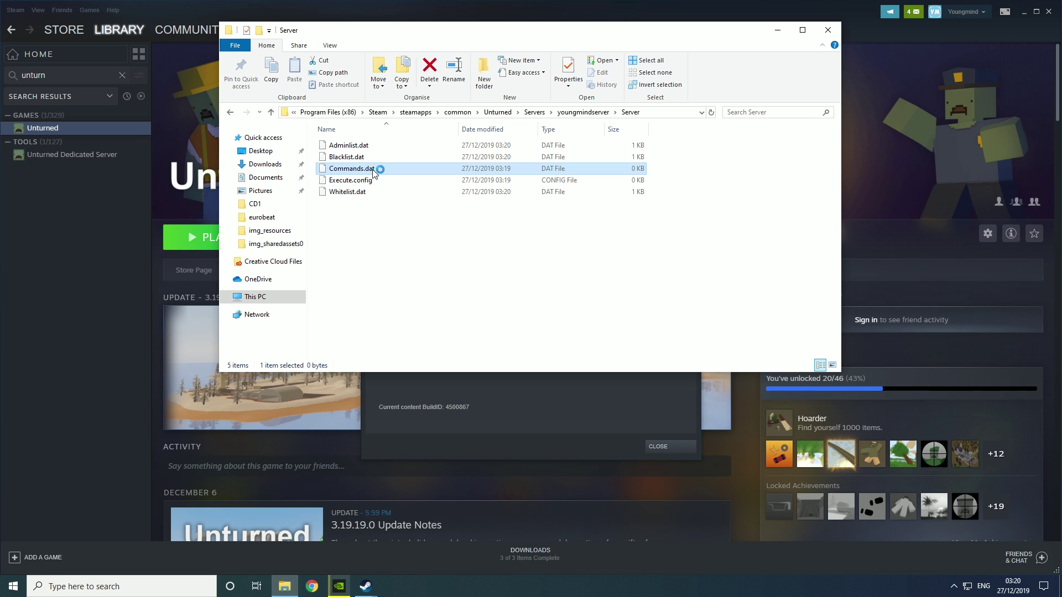
right_click(373, 171)
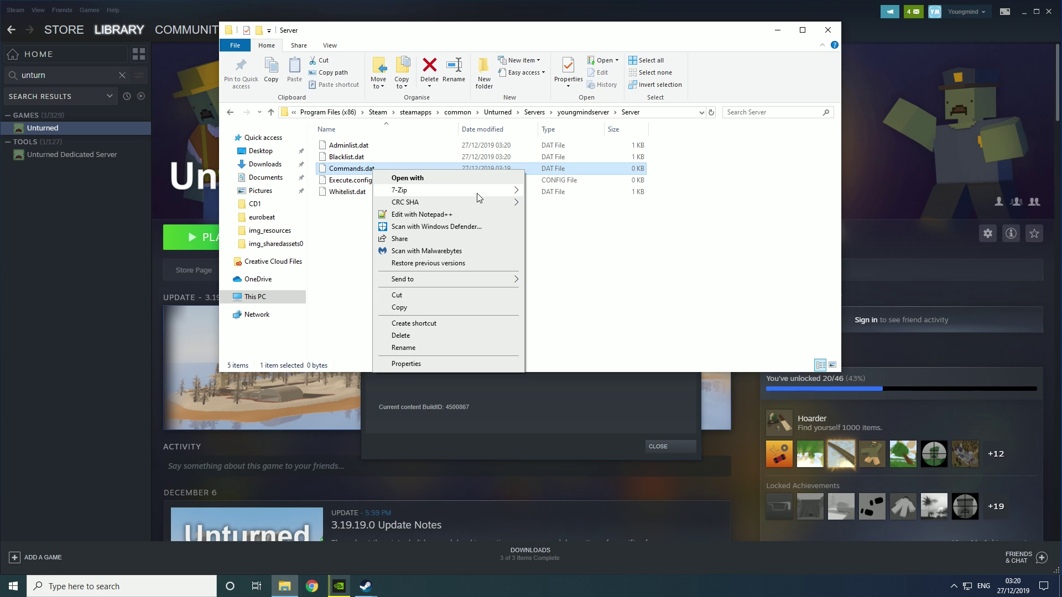
mouse_move(478, 194)
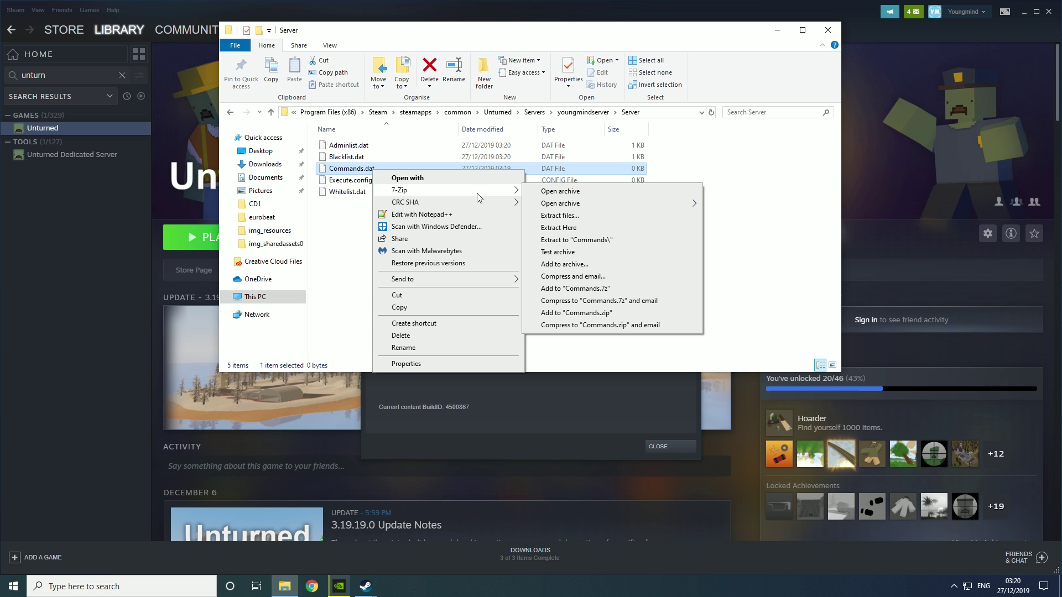
click(467, 214)
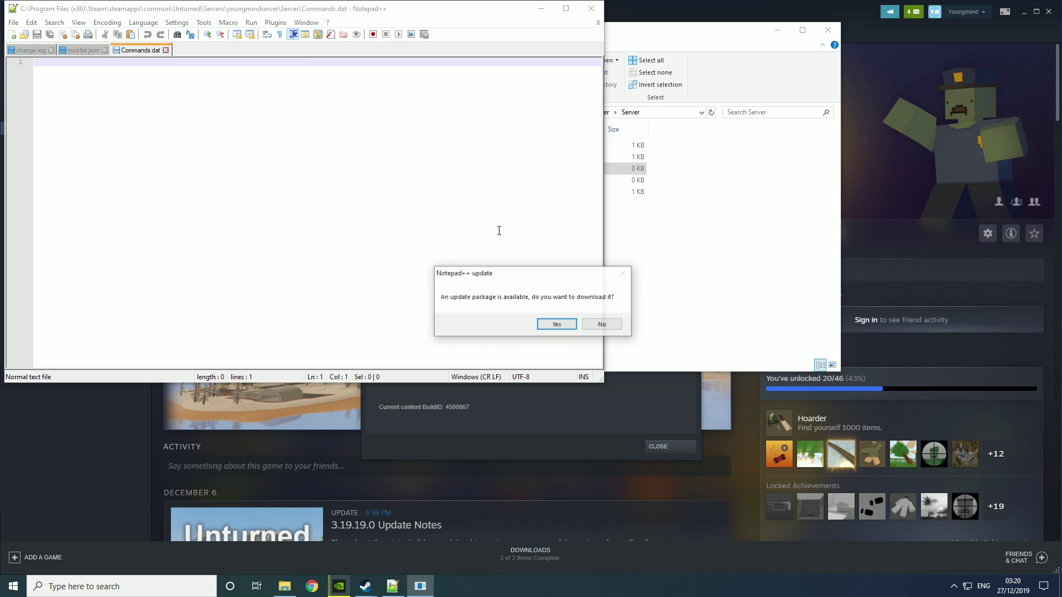
click(599, 324)
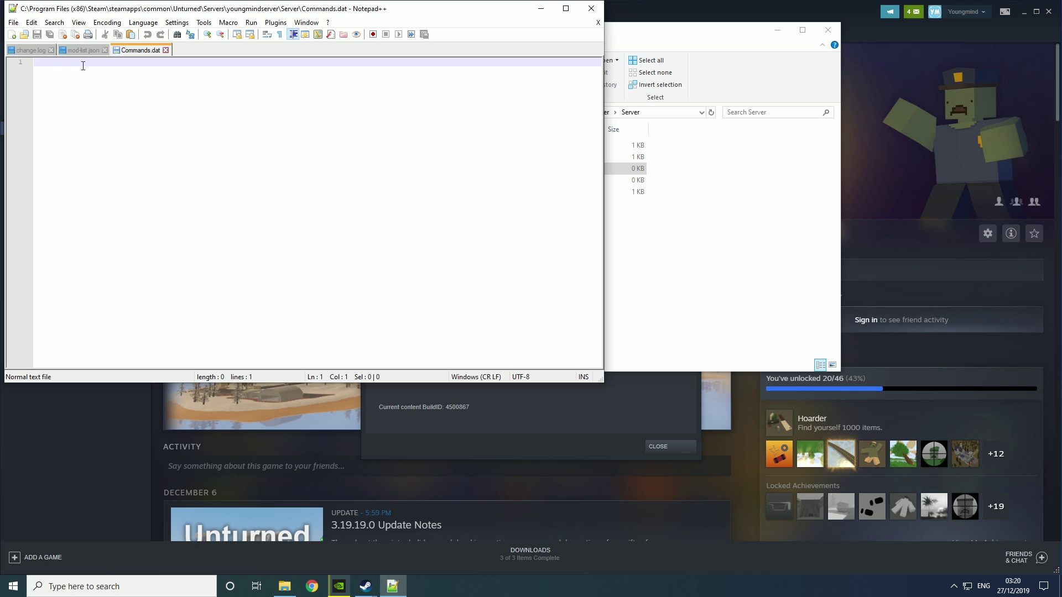
Write the lines "name youngmindserver", "port 27015" and "map PEI" in Commands.dat
text(name)
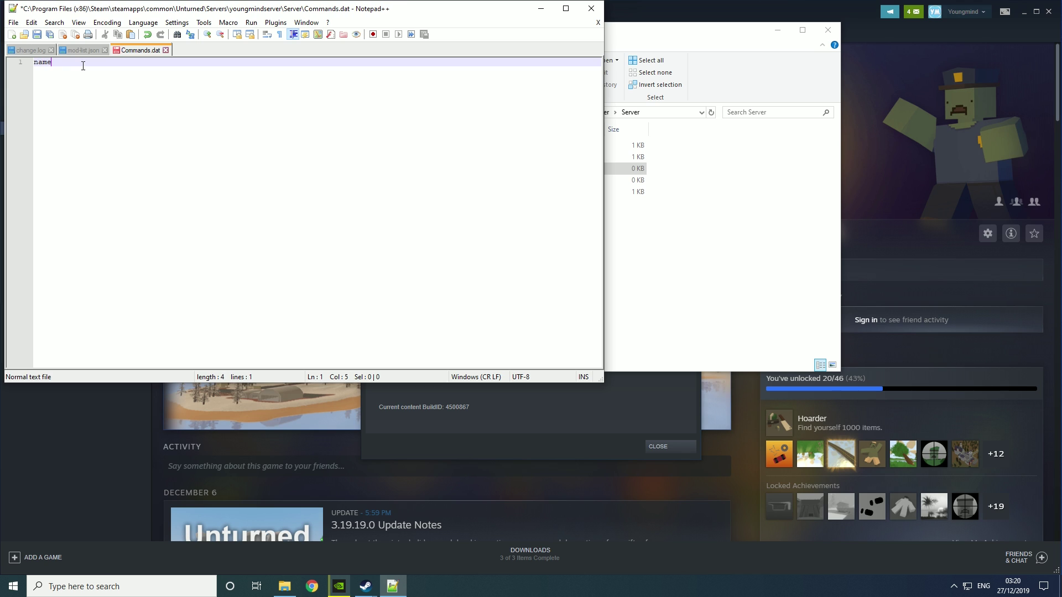
text( youngmindserver)
key(Return)
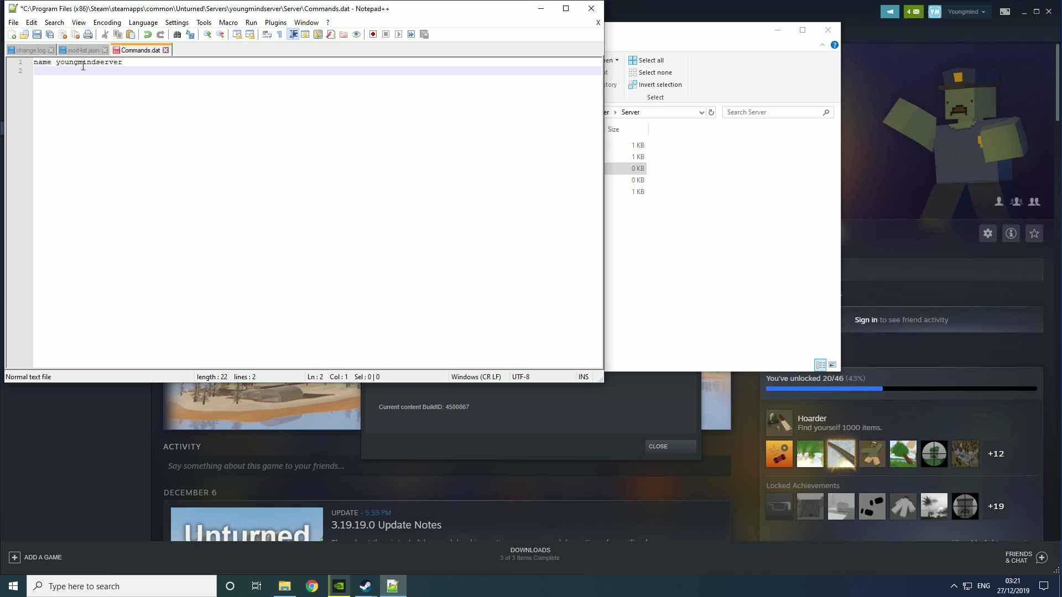
text(port 27015)
key(Return)
text(m)
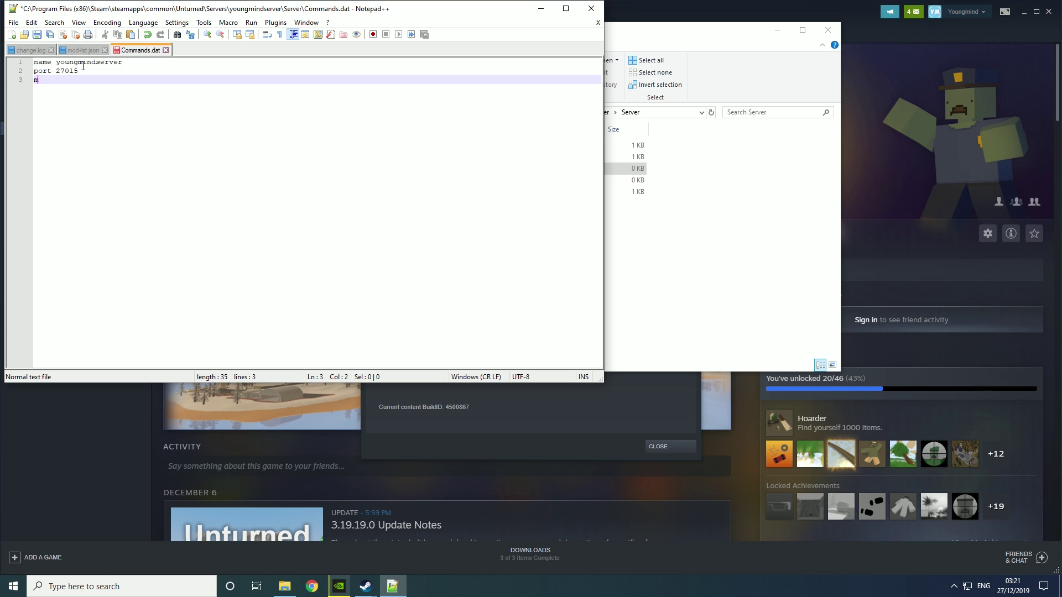
text(ap PEI)
text(WASH)
key(BackSpace)
key(BackSpace)
key(BackSpace)
text(ash)
key(BackSpace)
key(BackSpace)
key(BackSpace)
key(BackSpace)
key(BackSpace)
key(Return)
text(password)
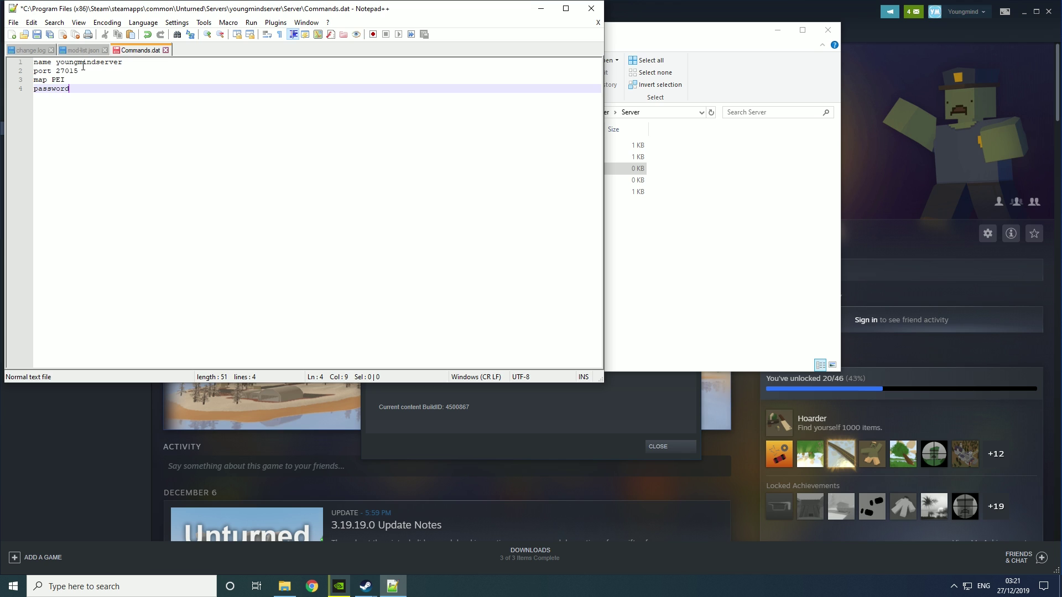
text( 3)
key(BackSpace)
key(BackSpace)
key(BackSpace)
key(BackSpace)
key(BackSpace)
key(BackSpace)
key(BackSpace)
key(BackSpace)
key(BackSpace)
Save Commands.dat, close Notepad++ and return to the main Unturned folder
click(36, 34)
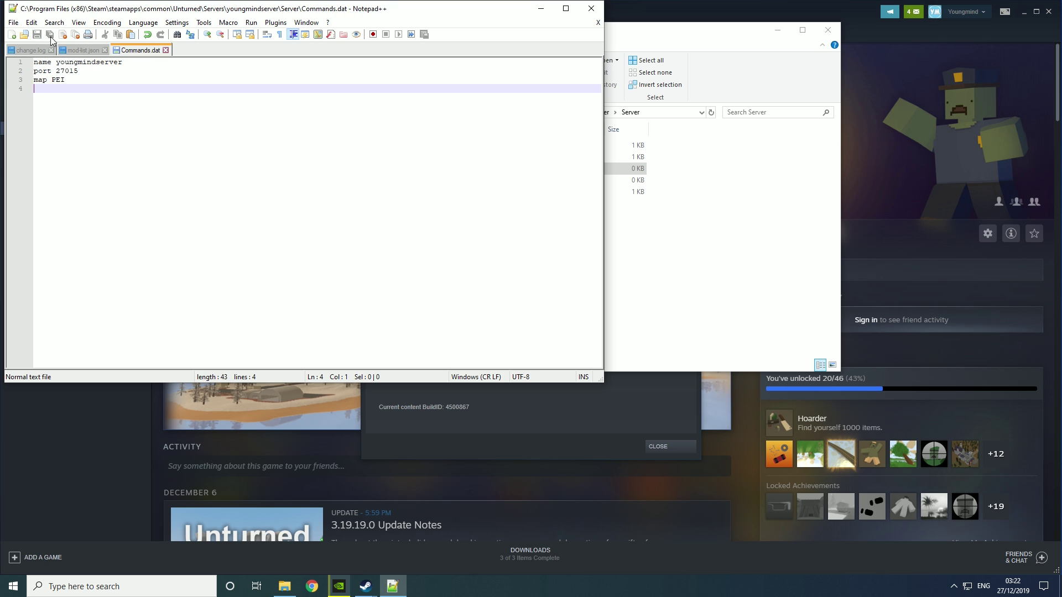
click(590, 8)
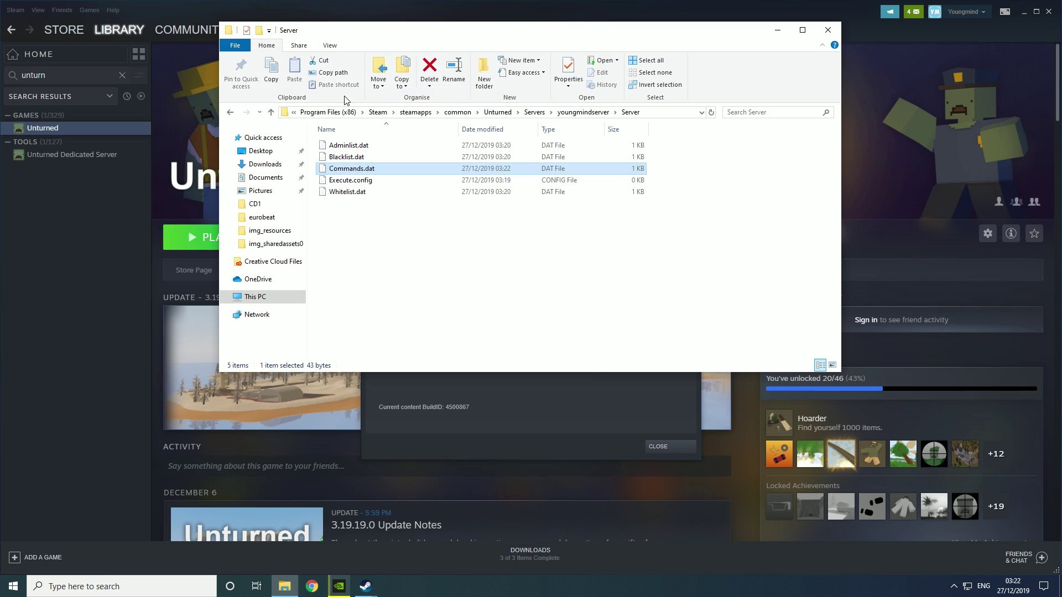
click(586, 112)
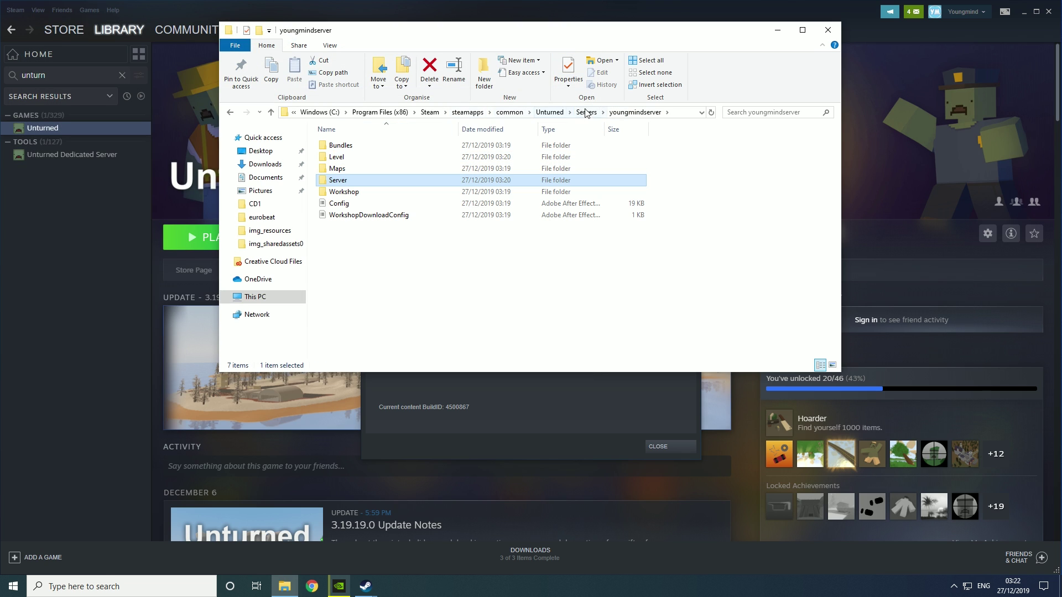
click(586, 113)
click(584, 112)
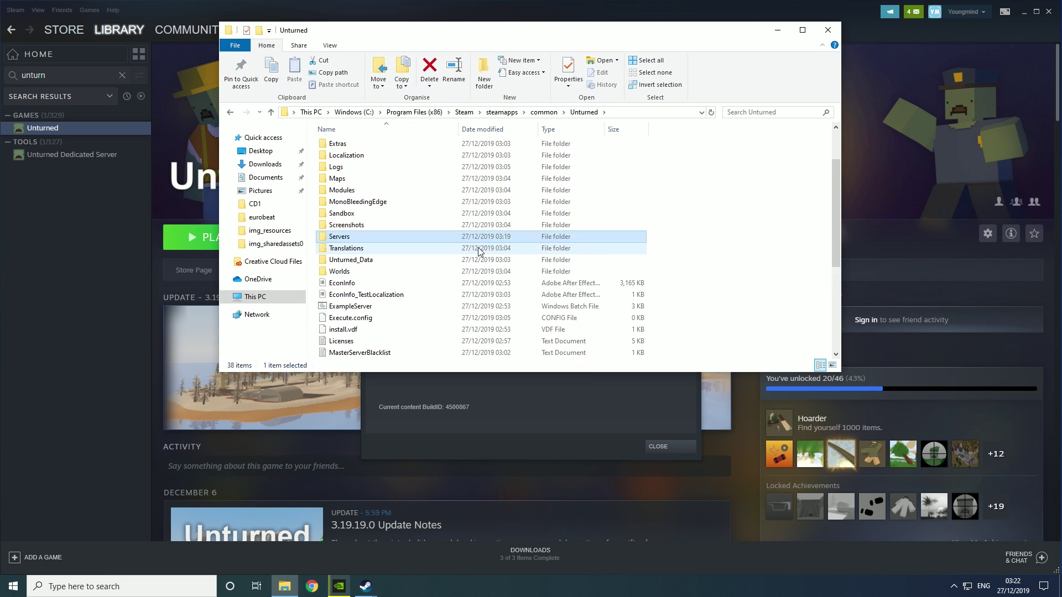
Launch the server from the "Unturned - Server" shortcut and review the name, port and map entries in its startup log
scroll(476, 255, down, 5)
double_click(377, 318)
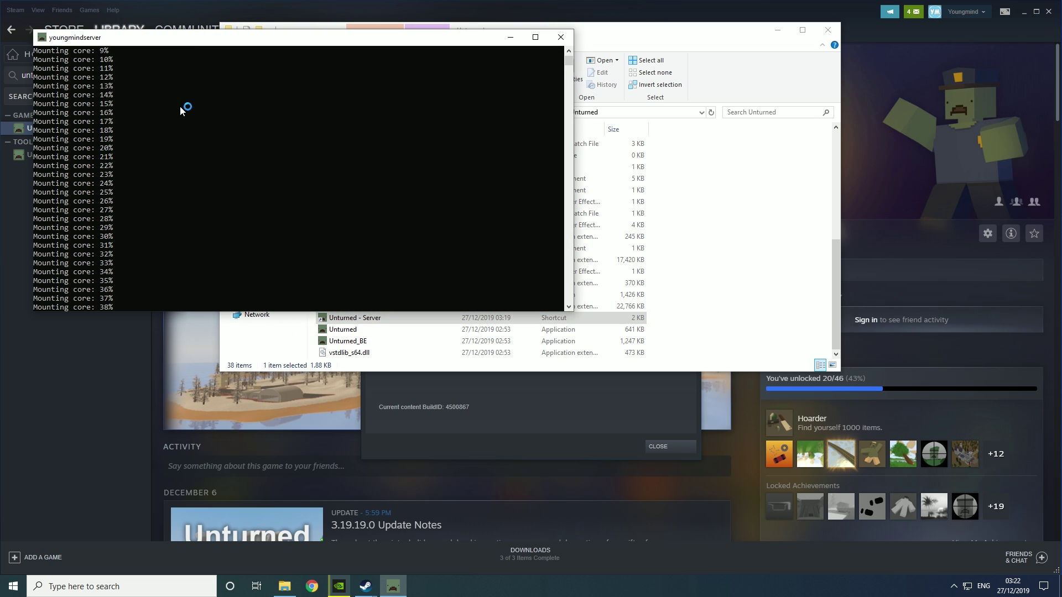
drag(569, 62, 571, 58)
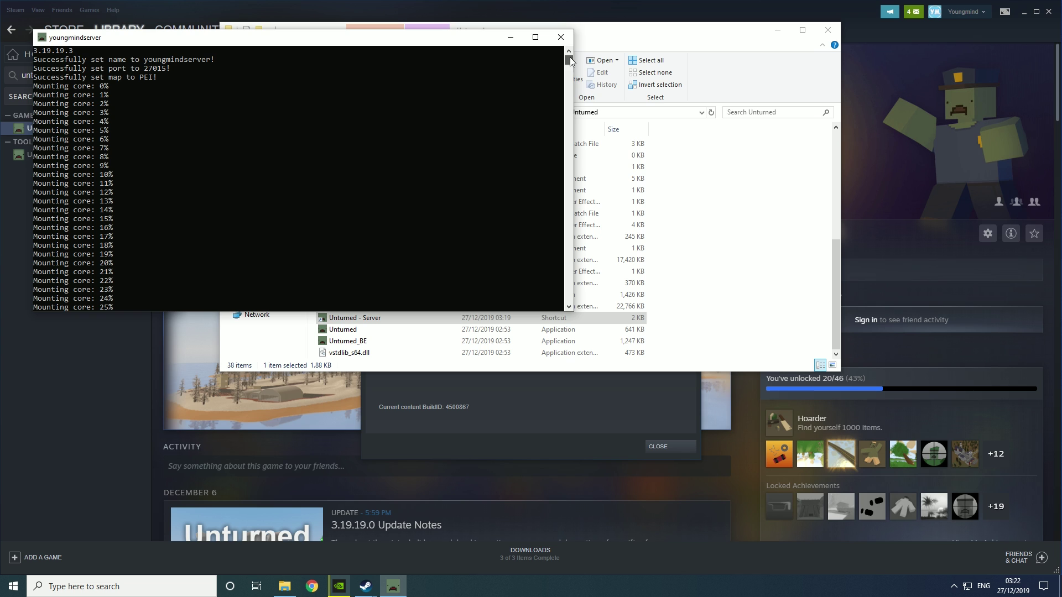
mouse_move(569, 61)
mouse_down()
mouse_move(586, 196)
mouse_move(573, 60)
mouse_up()
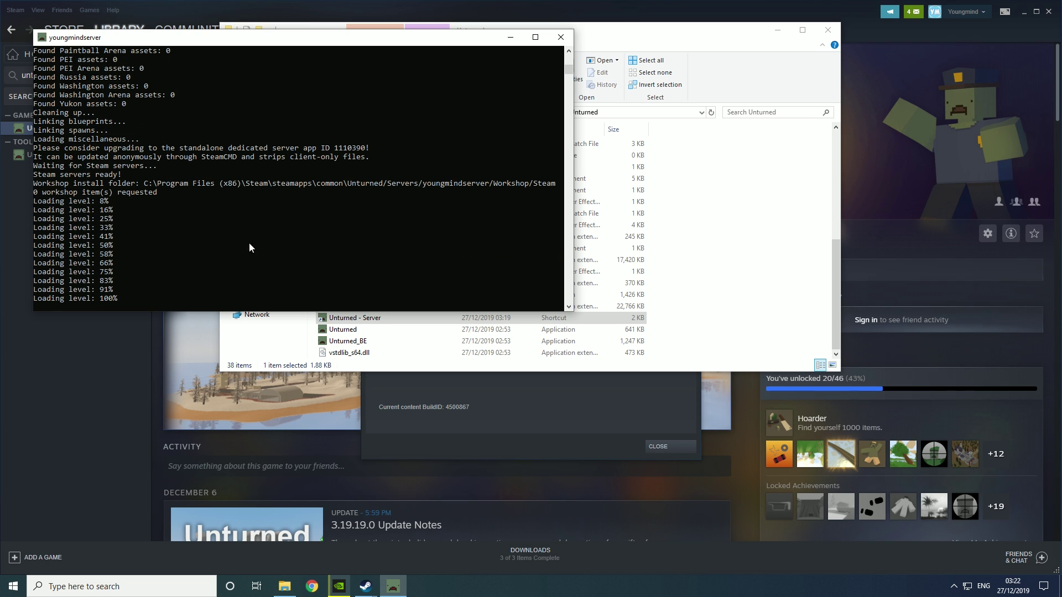
Switch to Steam and launch the game with the Play Unturned option
click(32, 391)
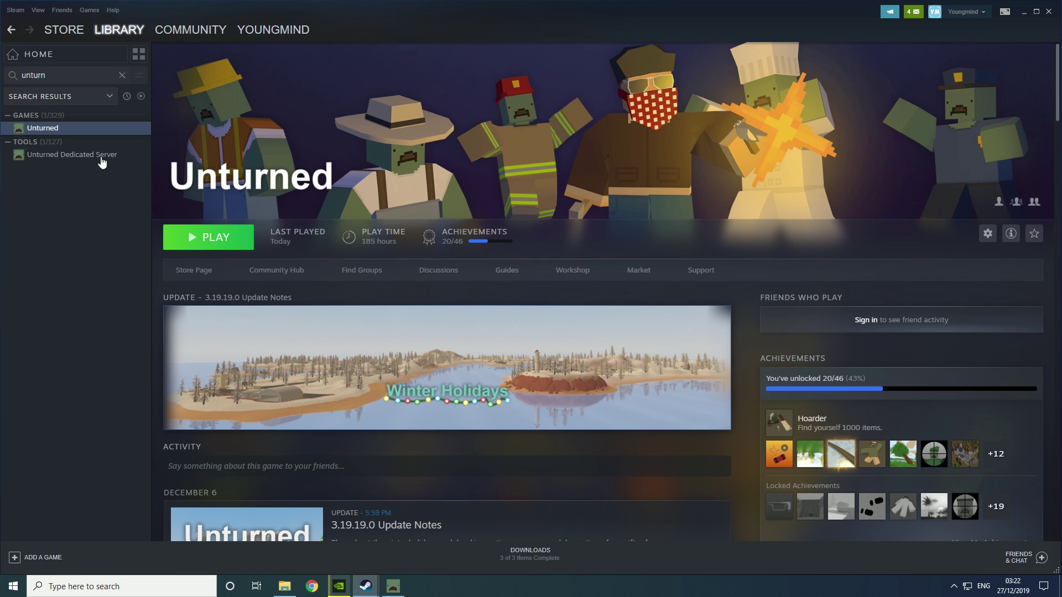
click(204, 237)
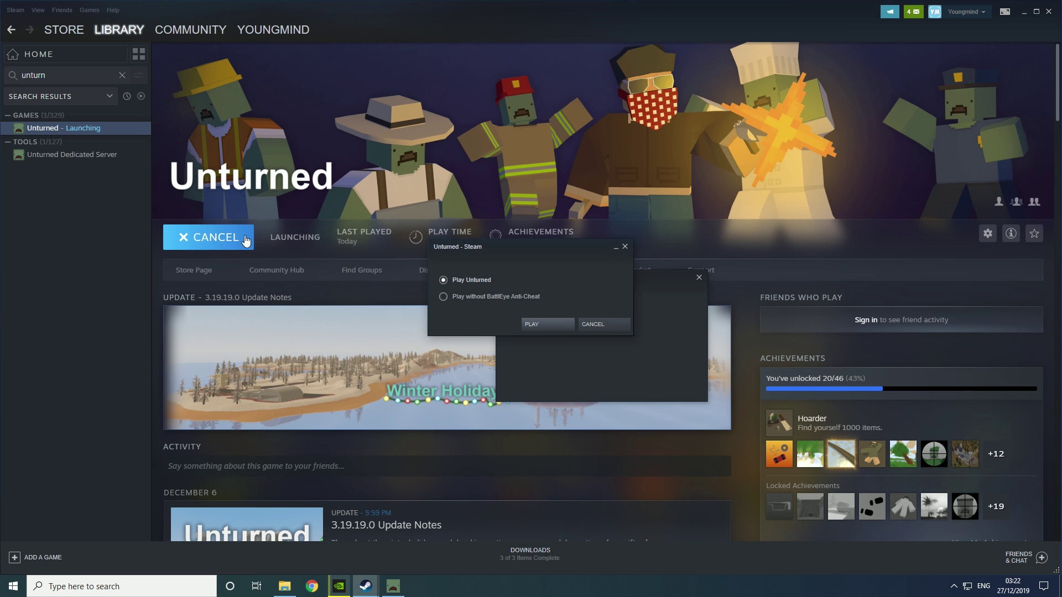
click(552, 323)
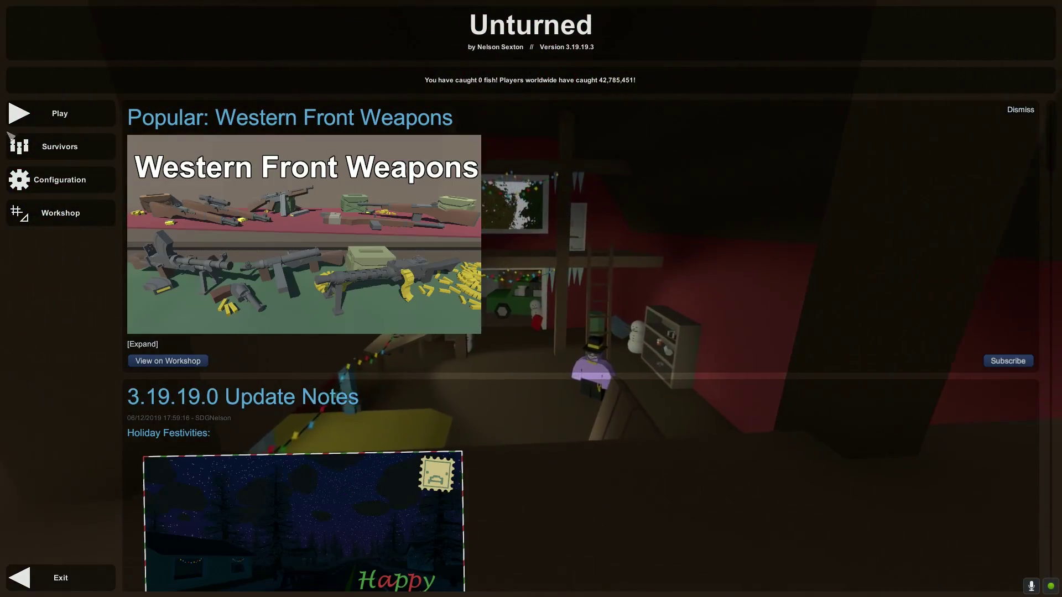
Connect directly to localhost on port 27015 and join youngmindserver
click(23, 120)
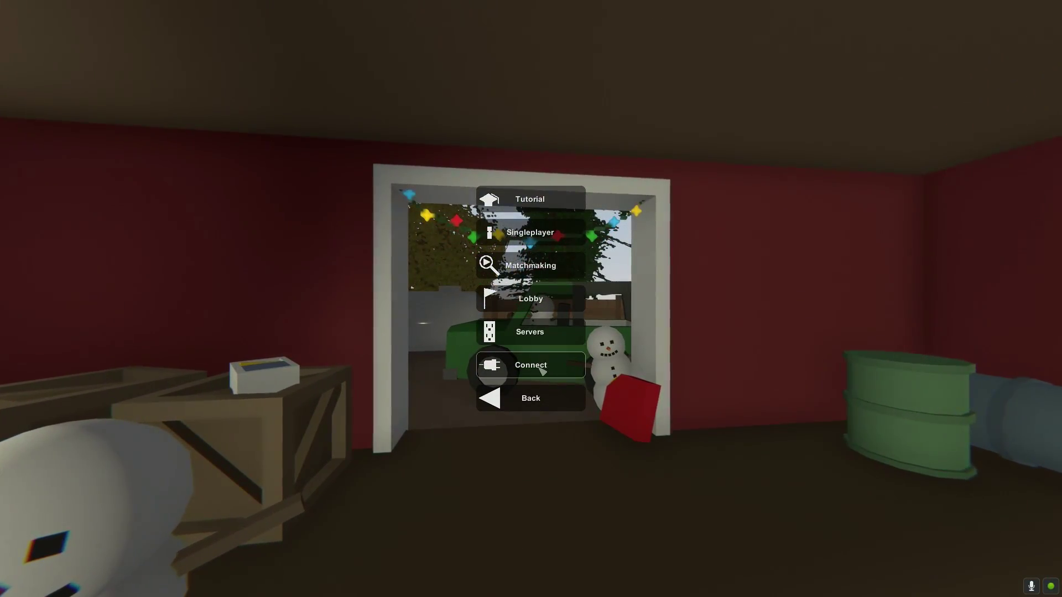
click(543, 373)
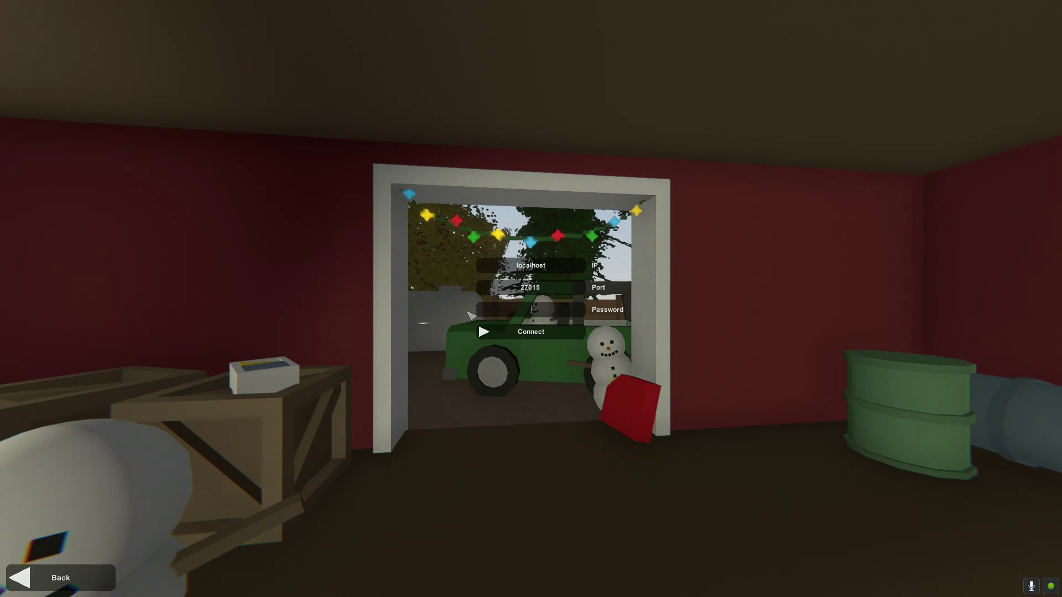
click(556, 335)
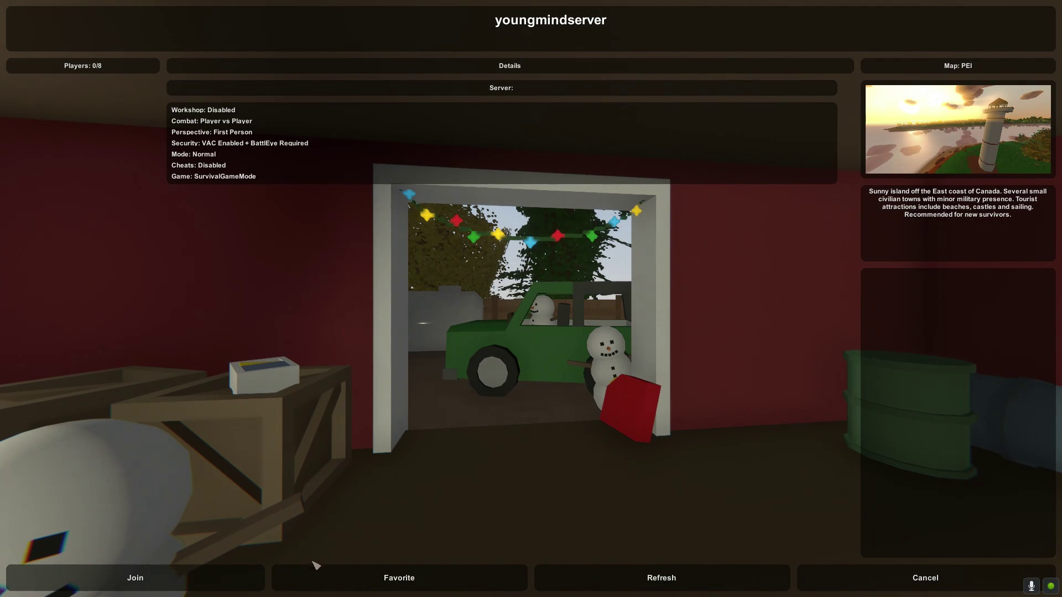
click(181, 578)
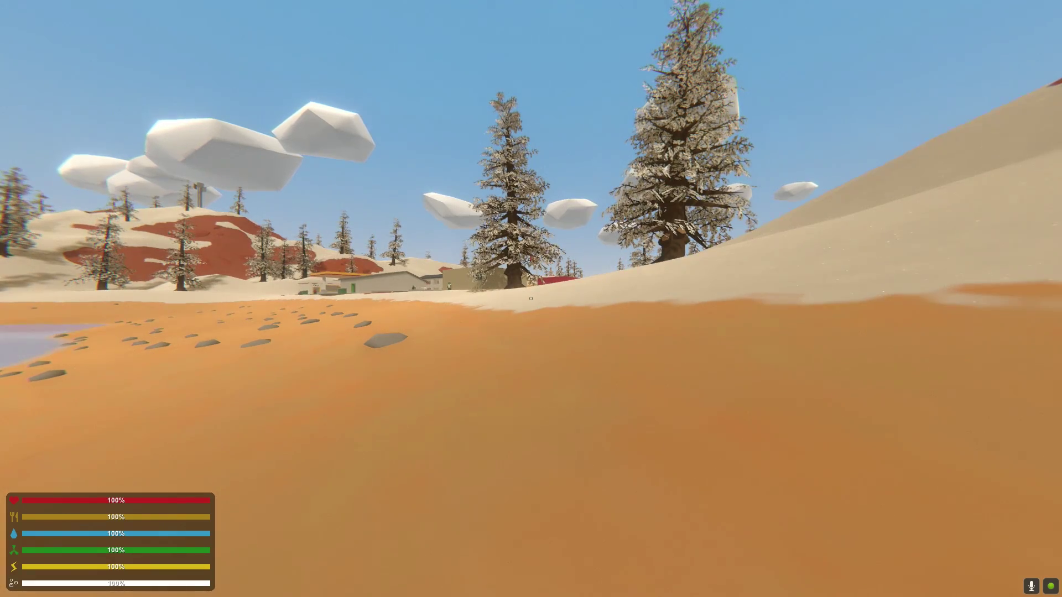
Walk the character across the PEI map on the joined server and check the inventory briefly
key(shift+w)
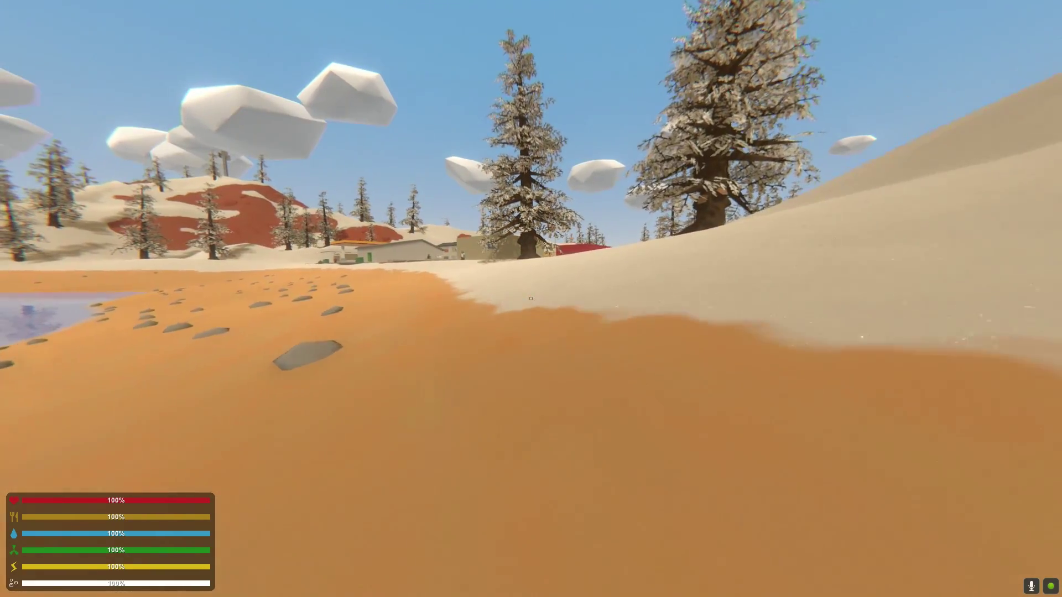
key(w)
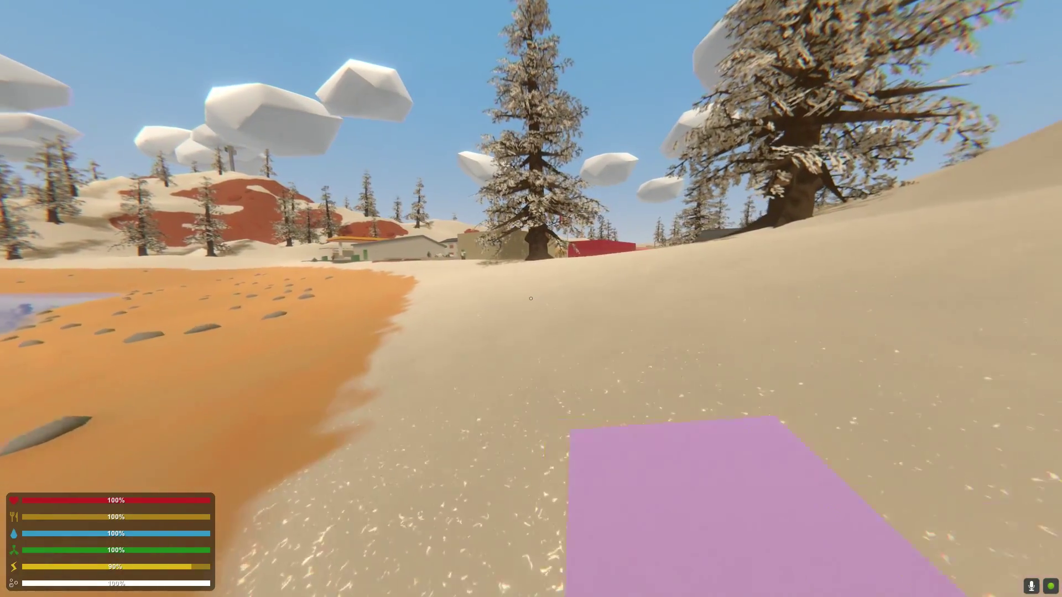
key(w)
key(g)
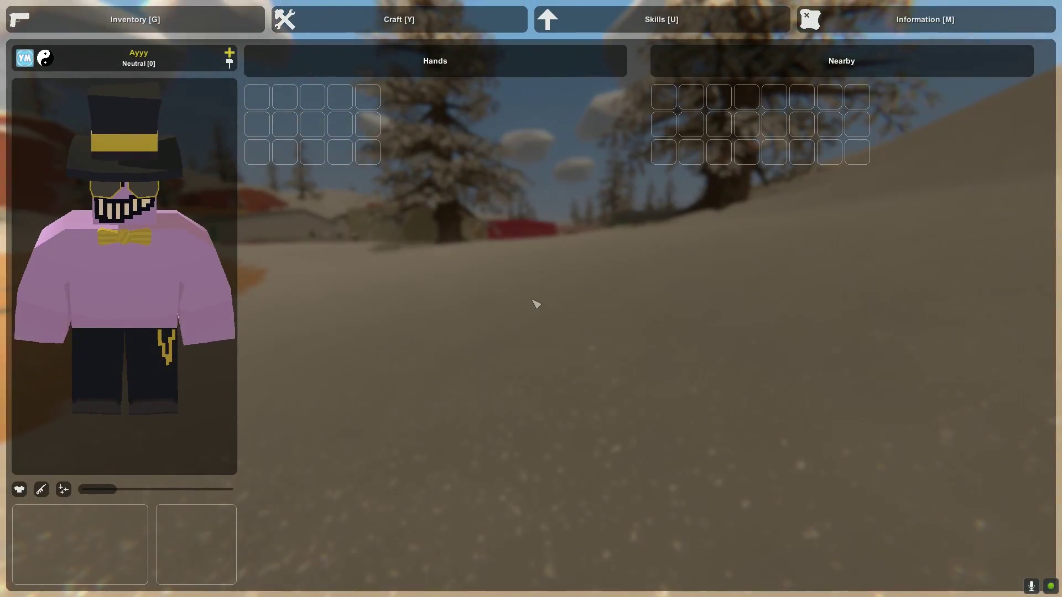
key(g)
key(shift+w)
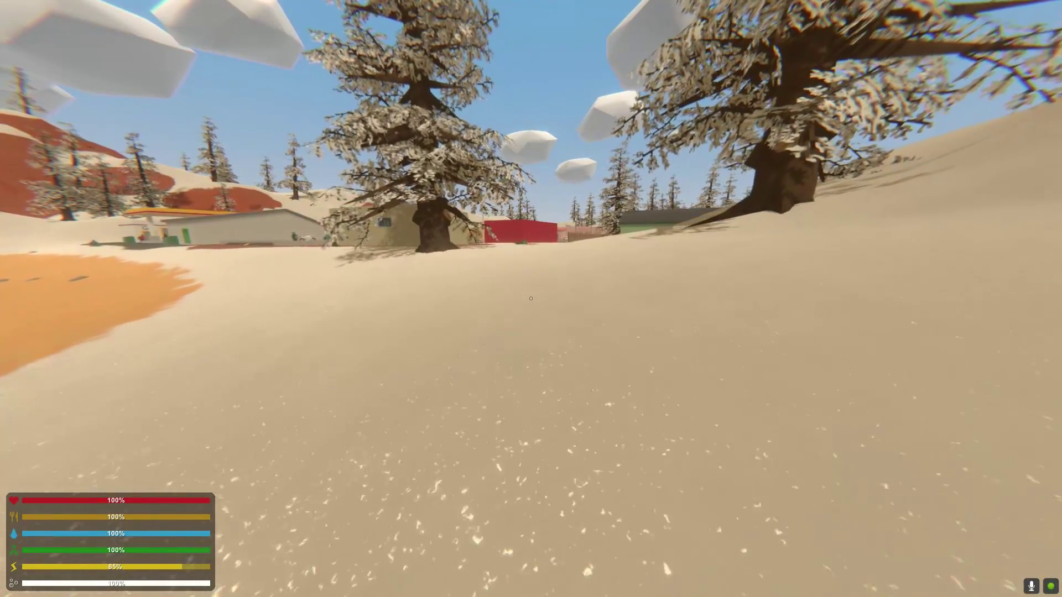
key(w)
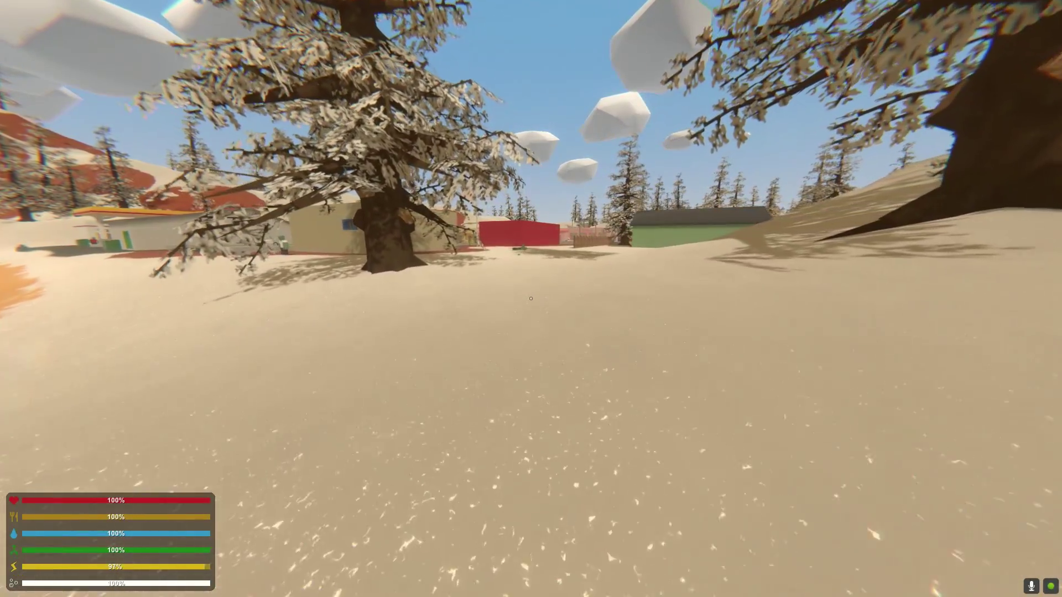
key(w)
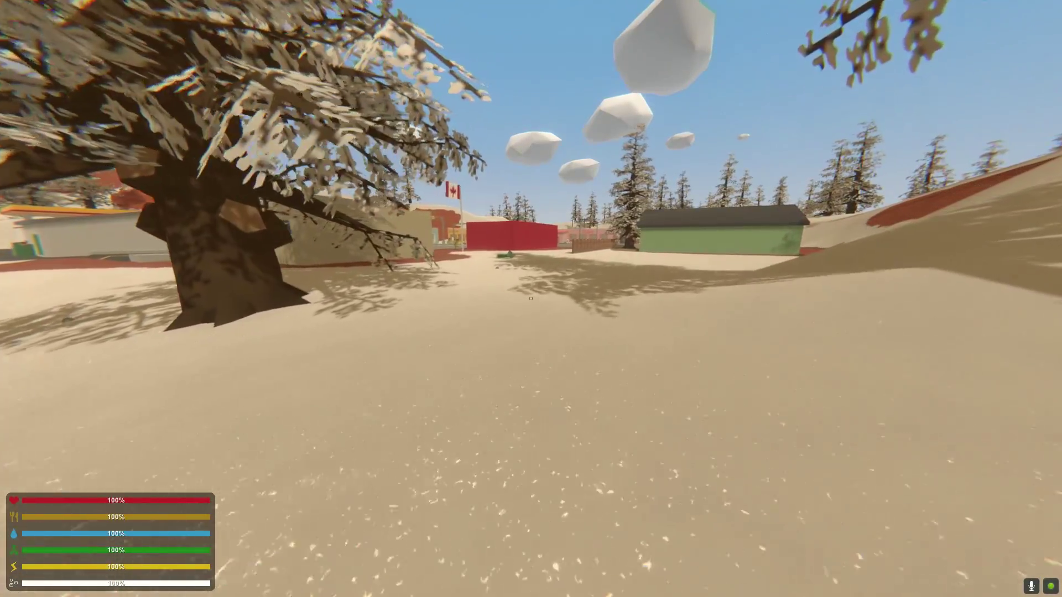
key(w)
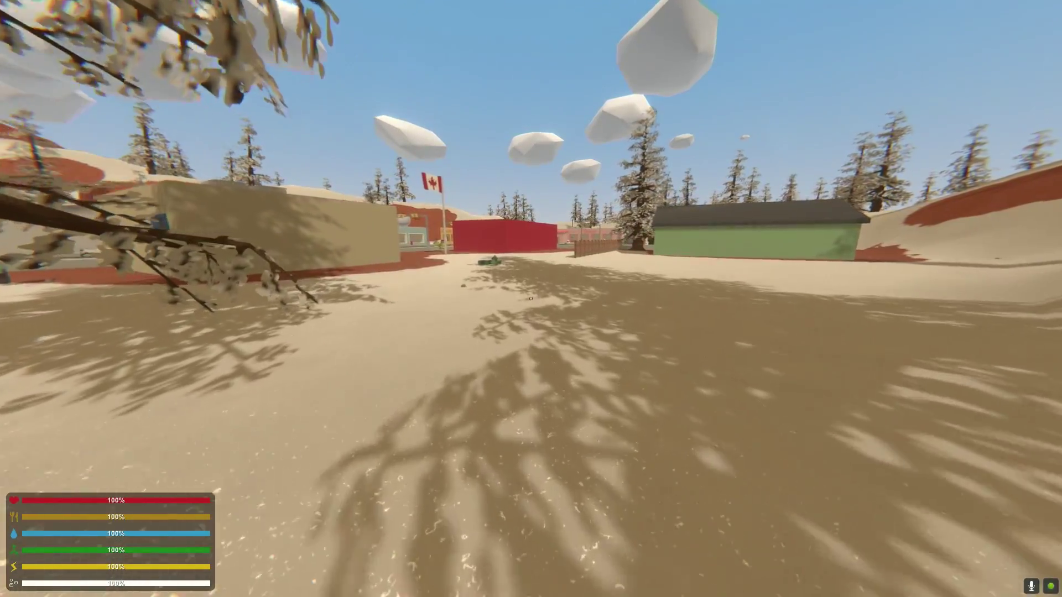
key(w)
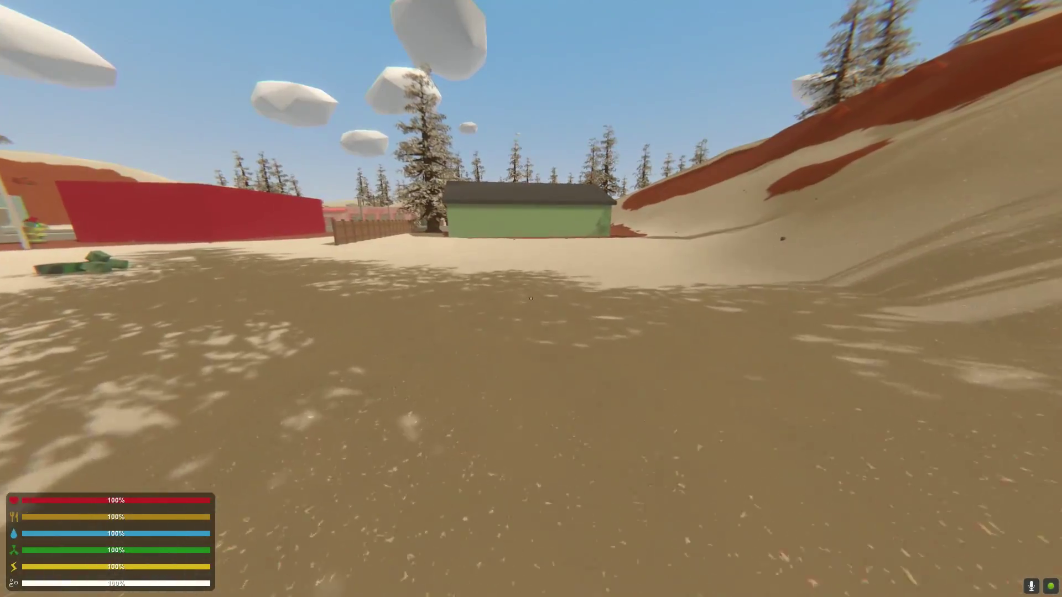
key(w)
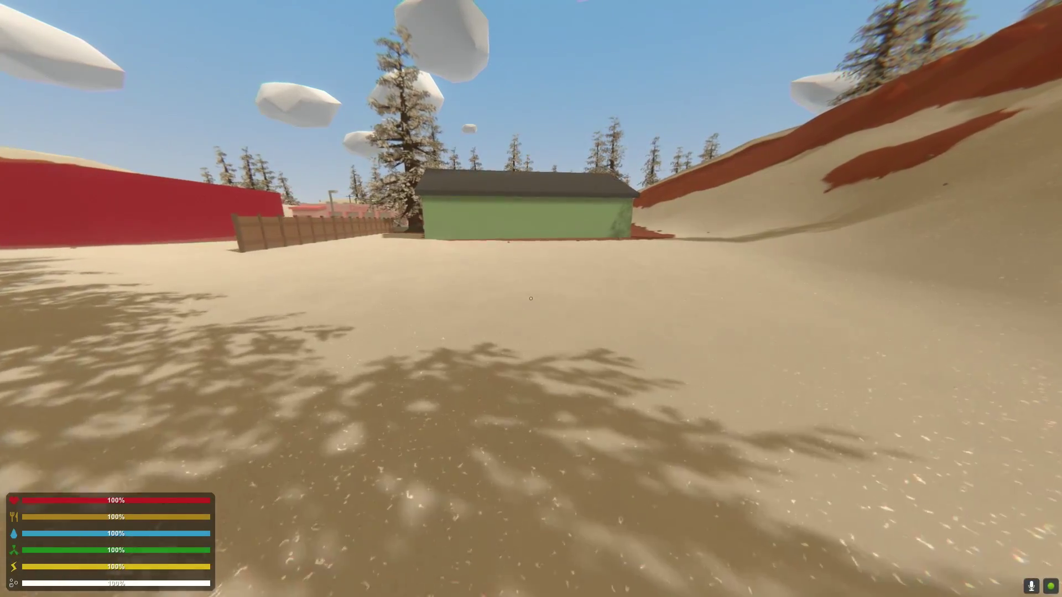
key(w)
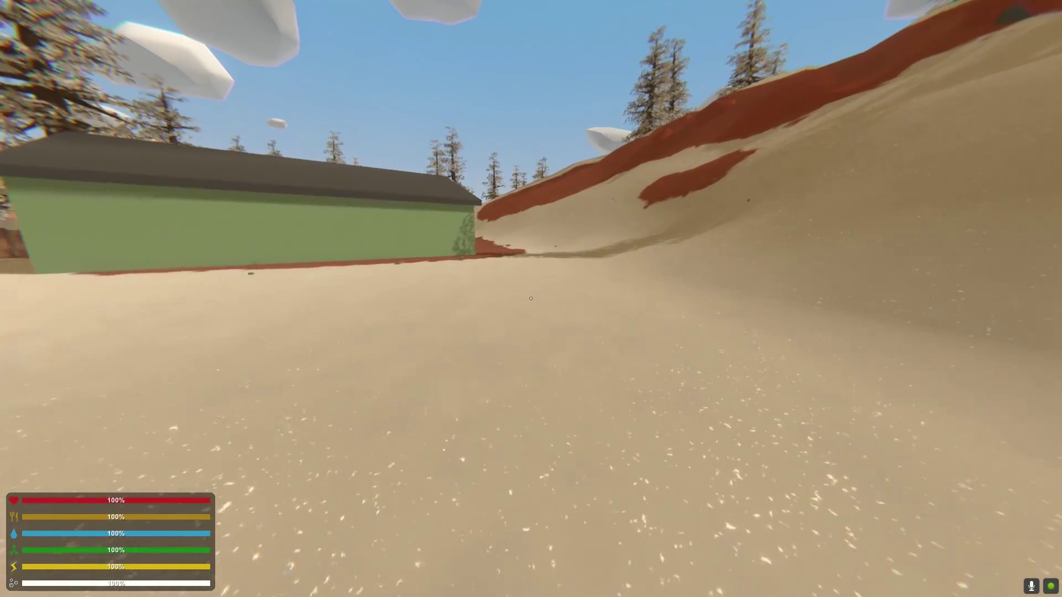
key(w)
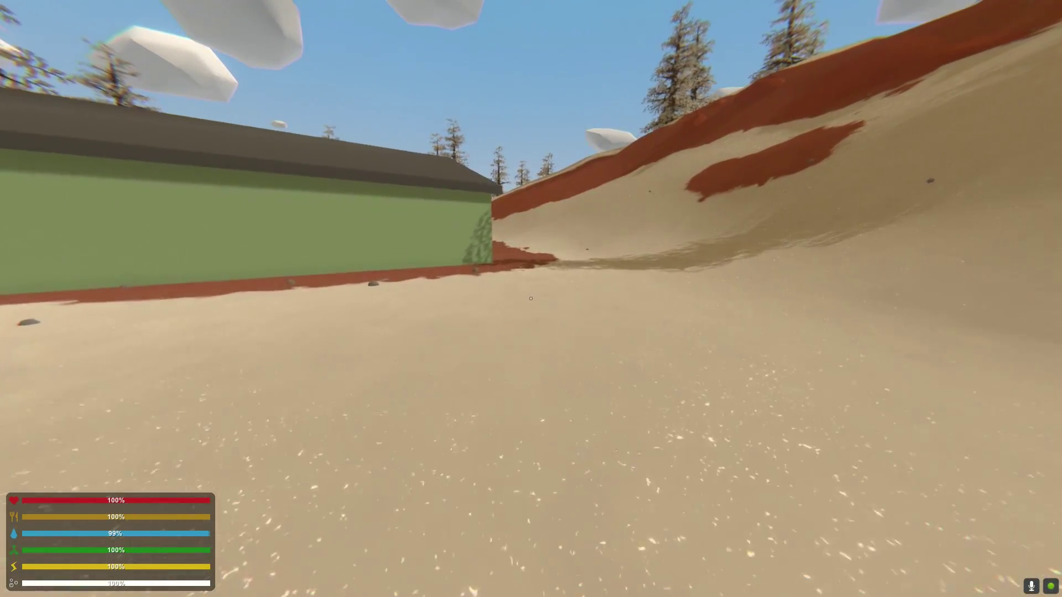
key(w)
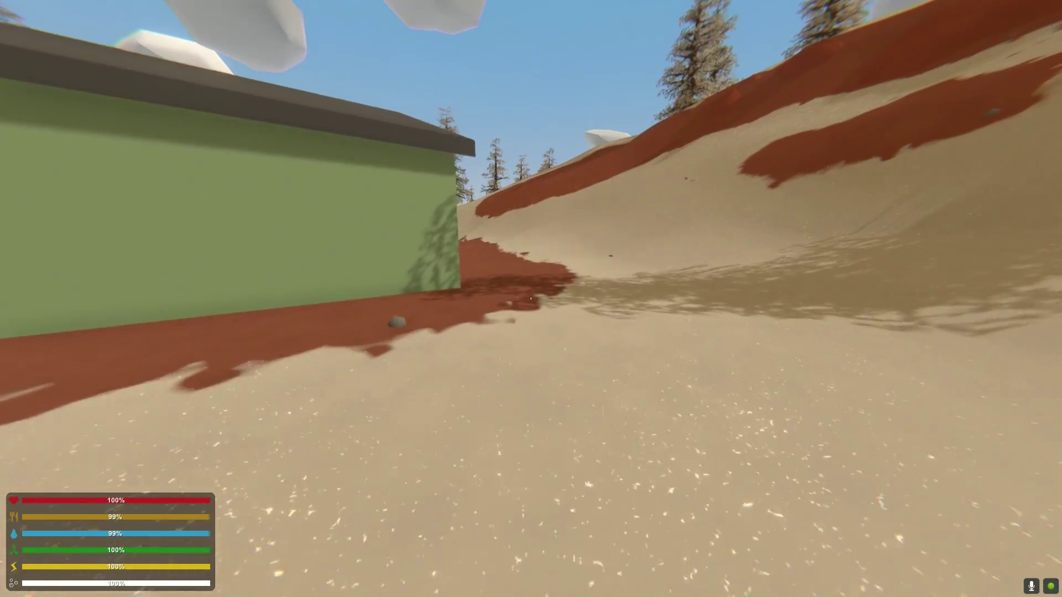
key(w)
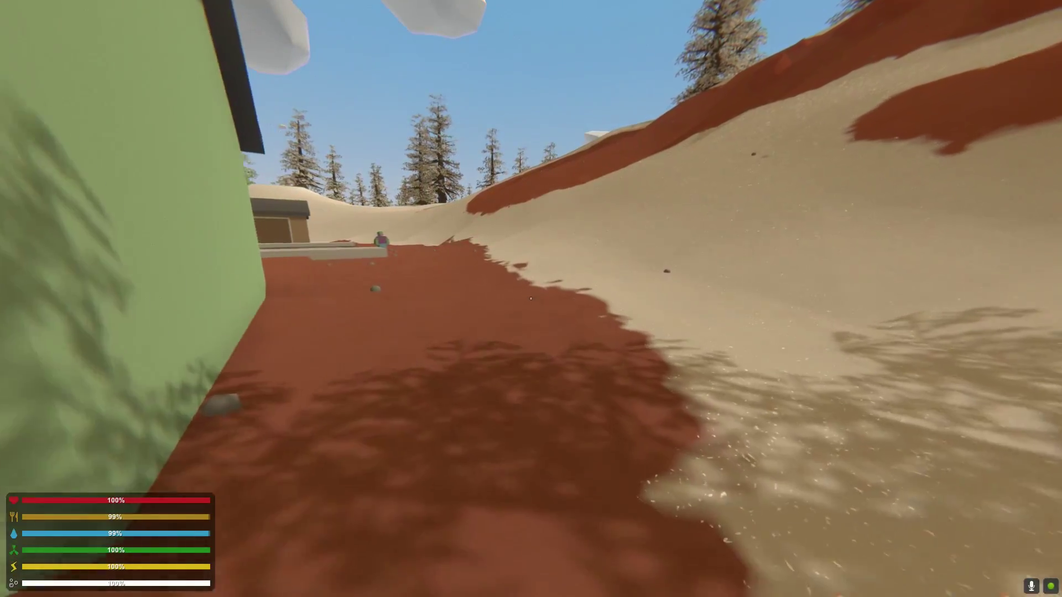
key(w)
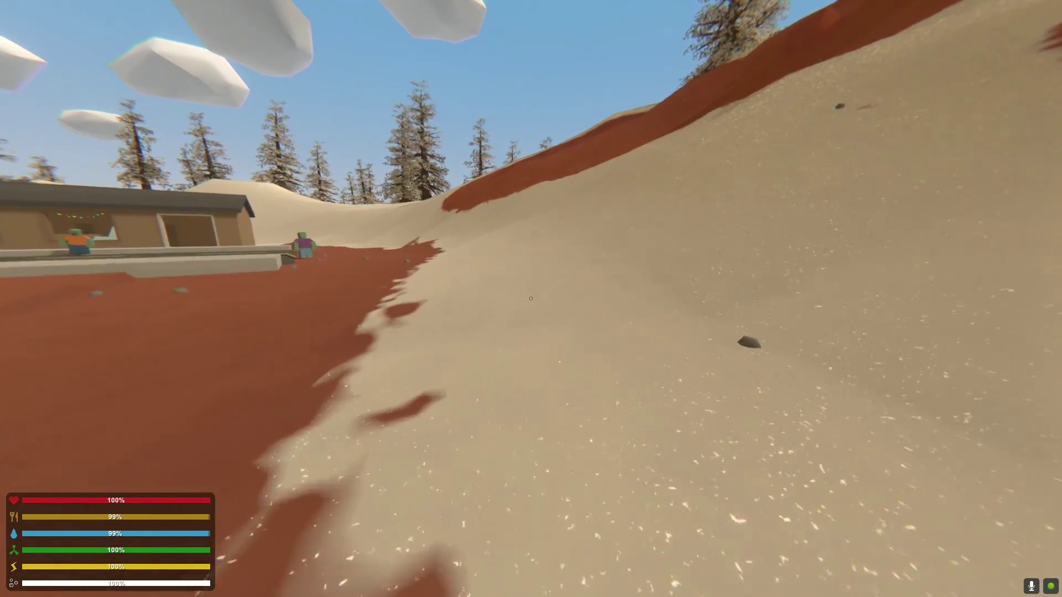
key(w)
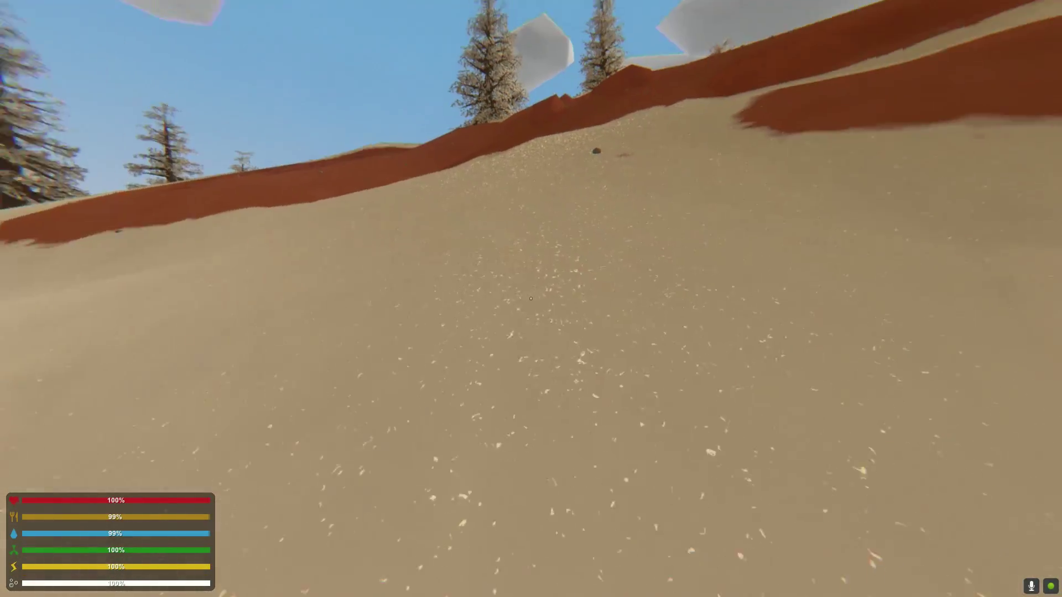
key(w)
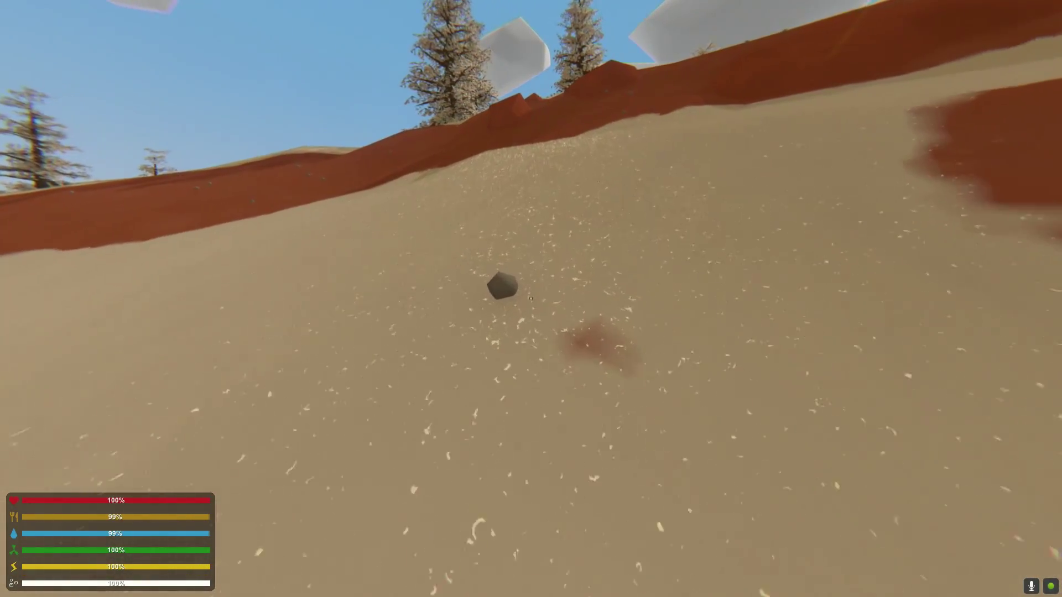
key(w)
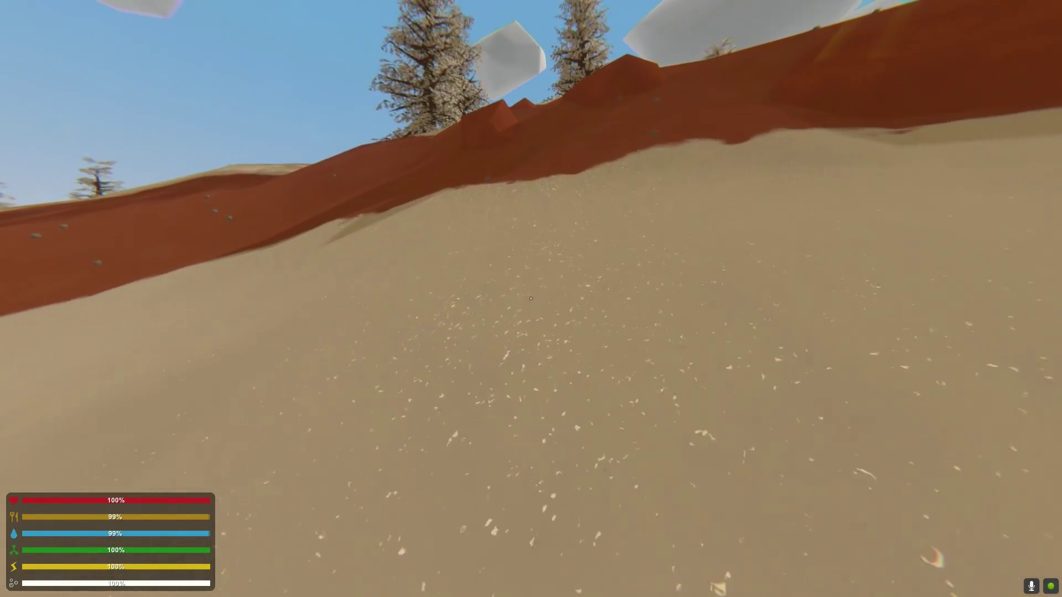
key(w)
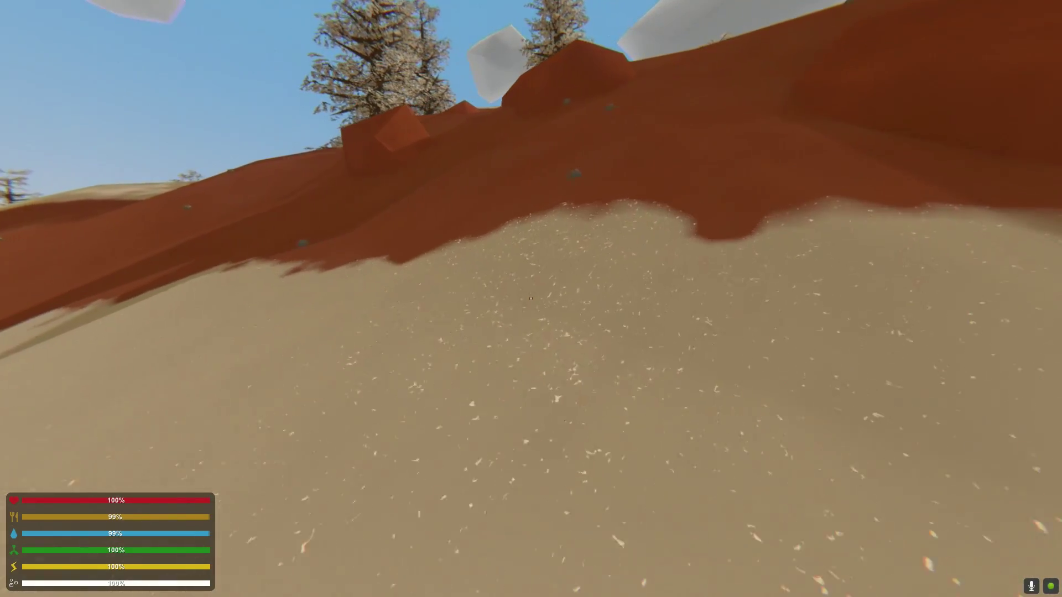
key(w)
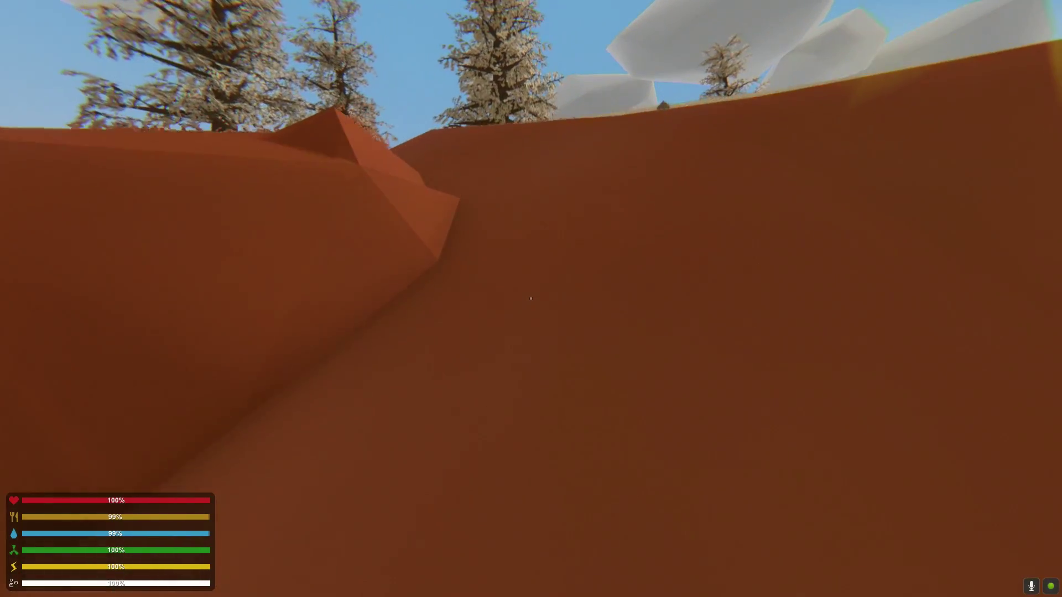
key(w)
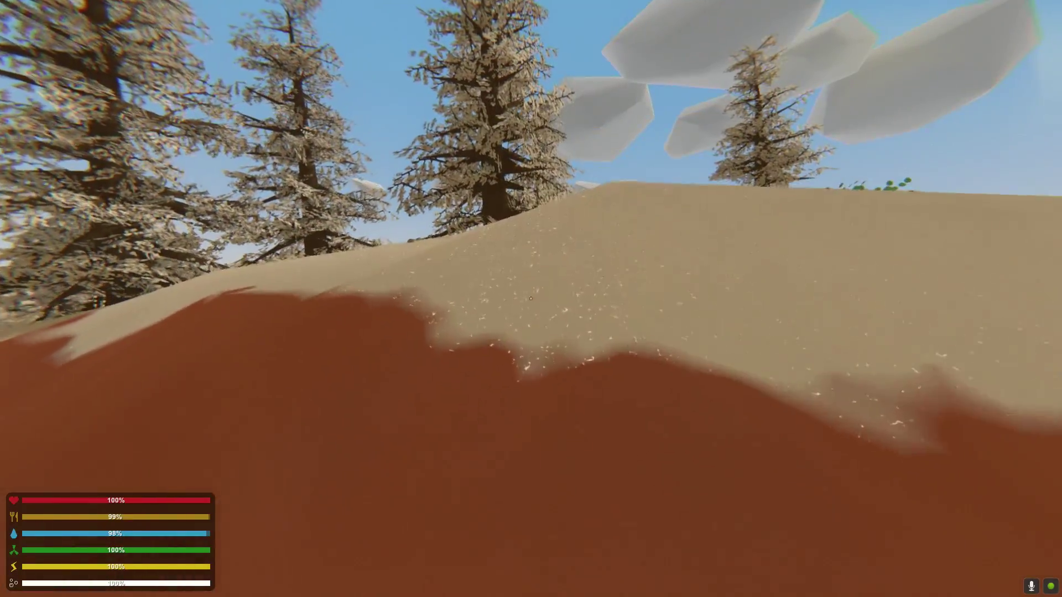
key(w)
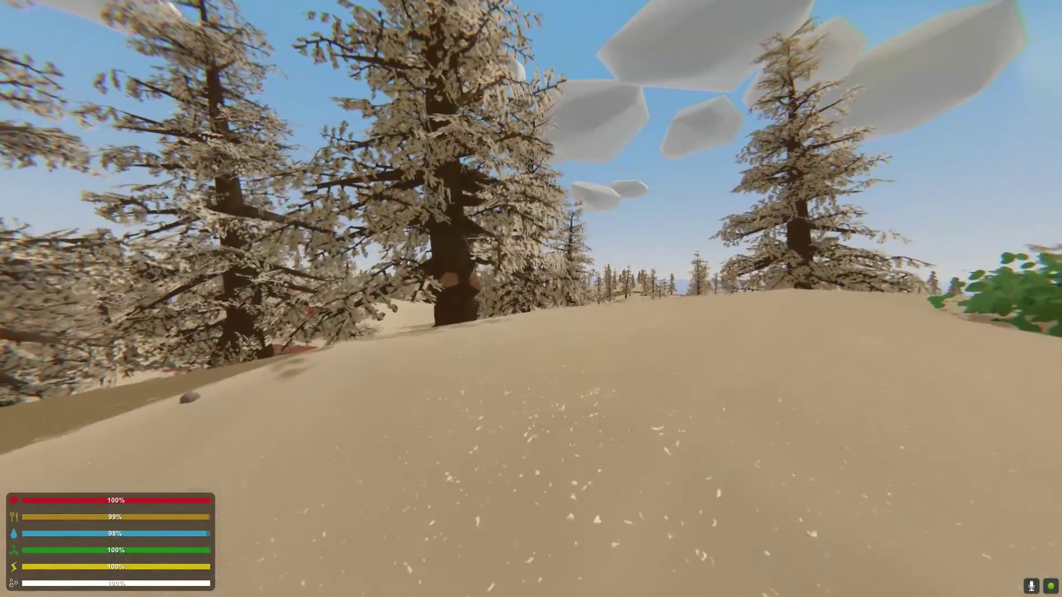
key(w)
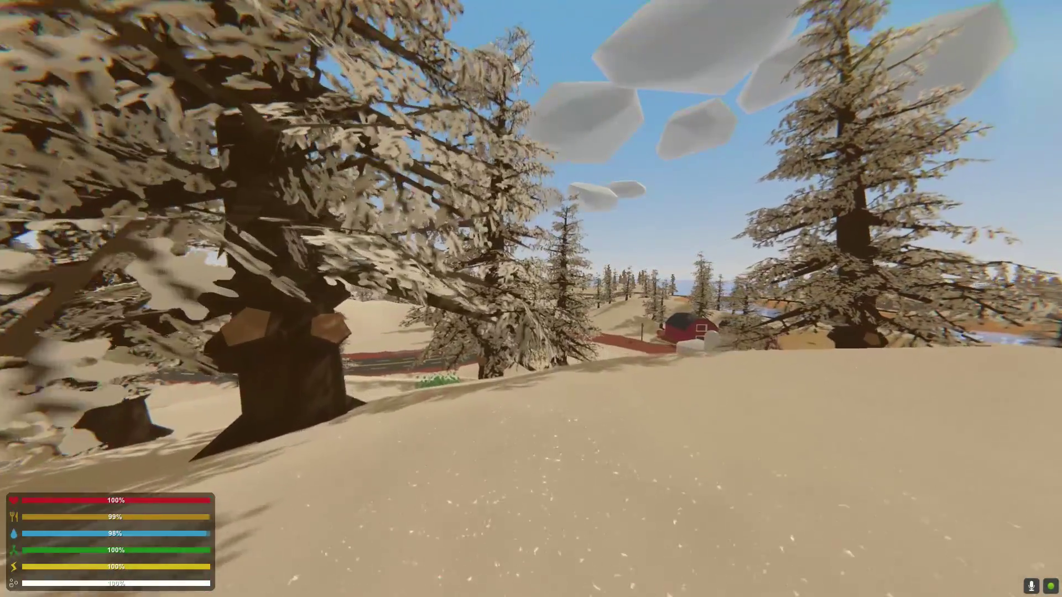
key(w)
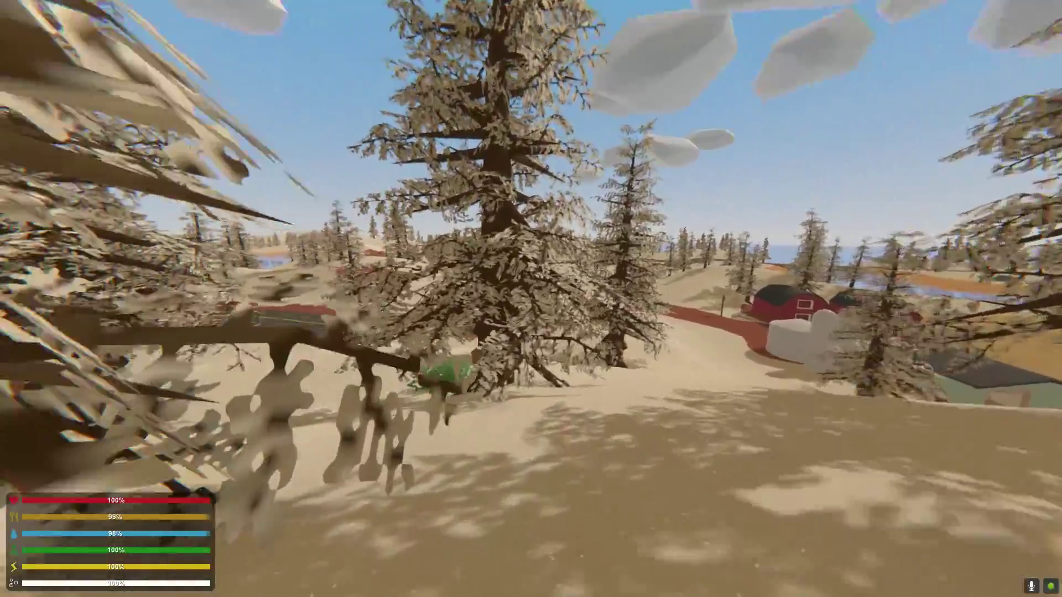
key(w)
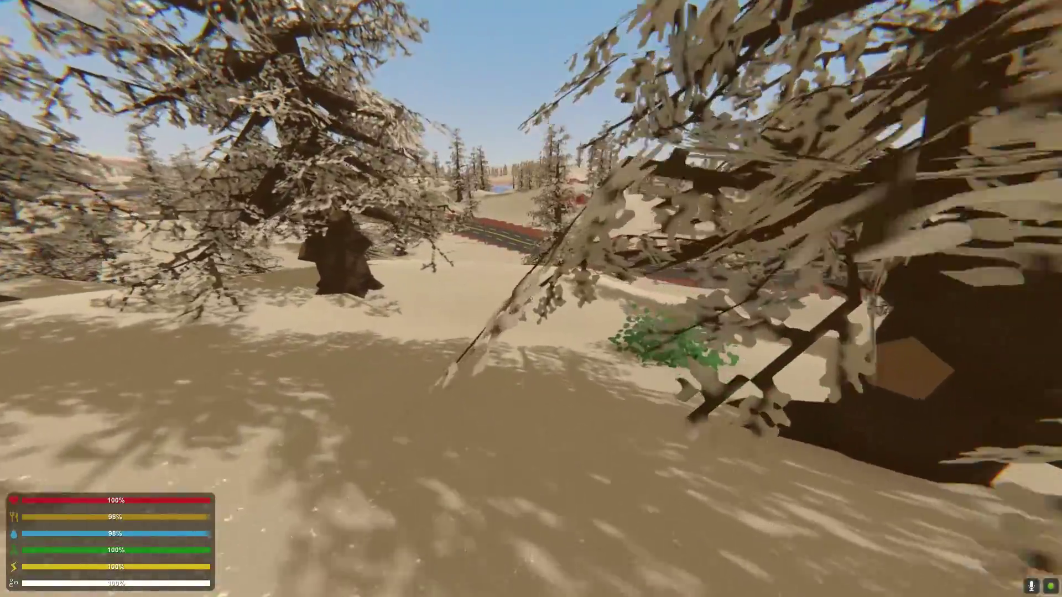
key(w)
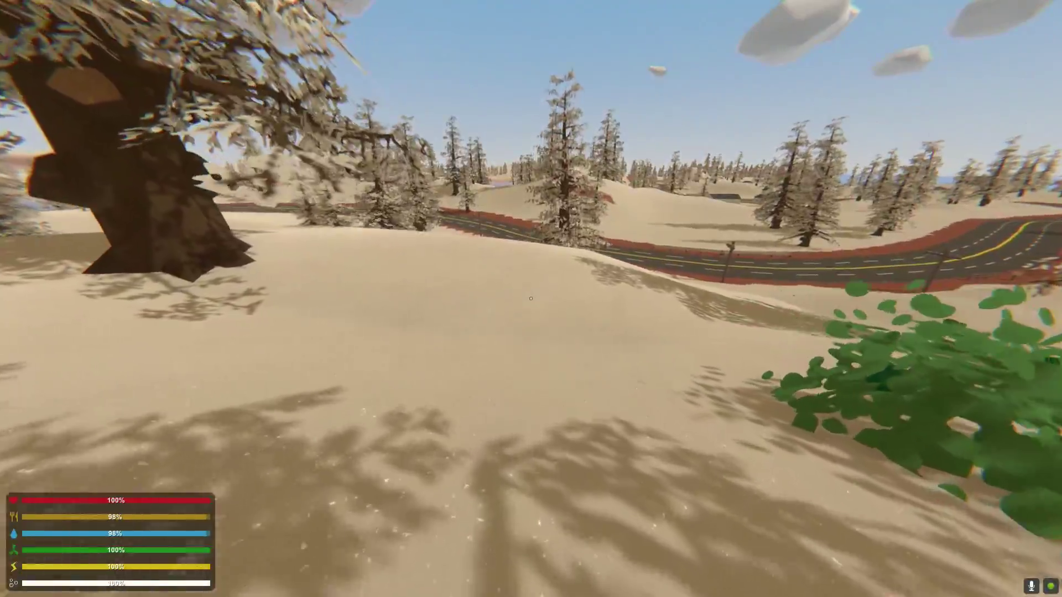
key(w)
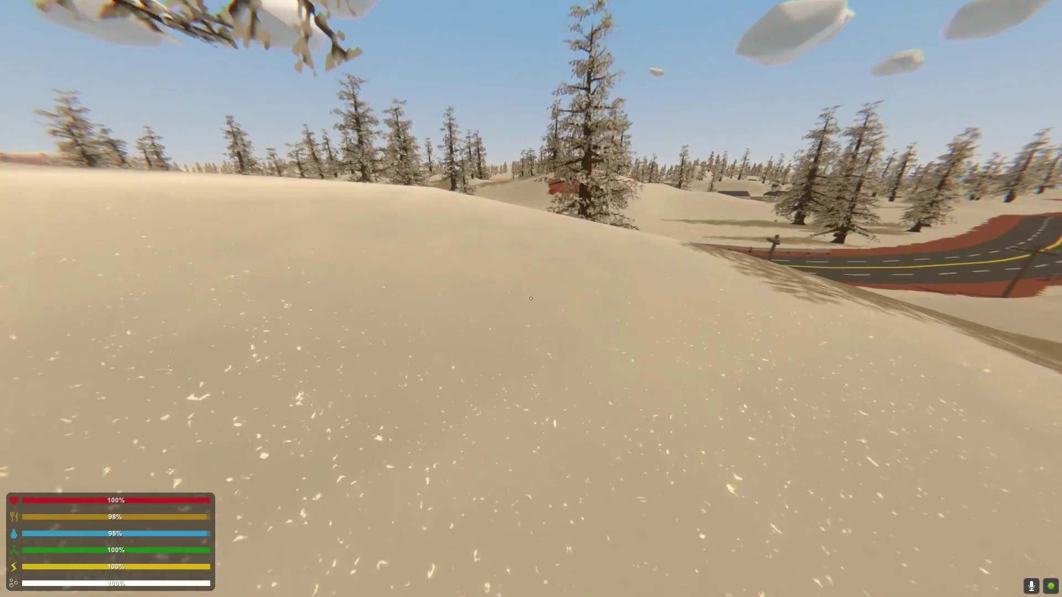
key(w)
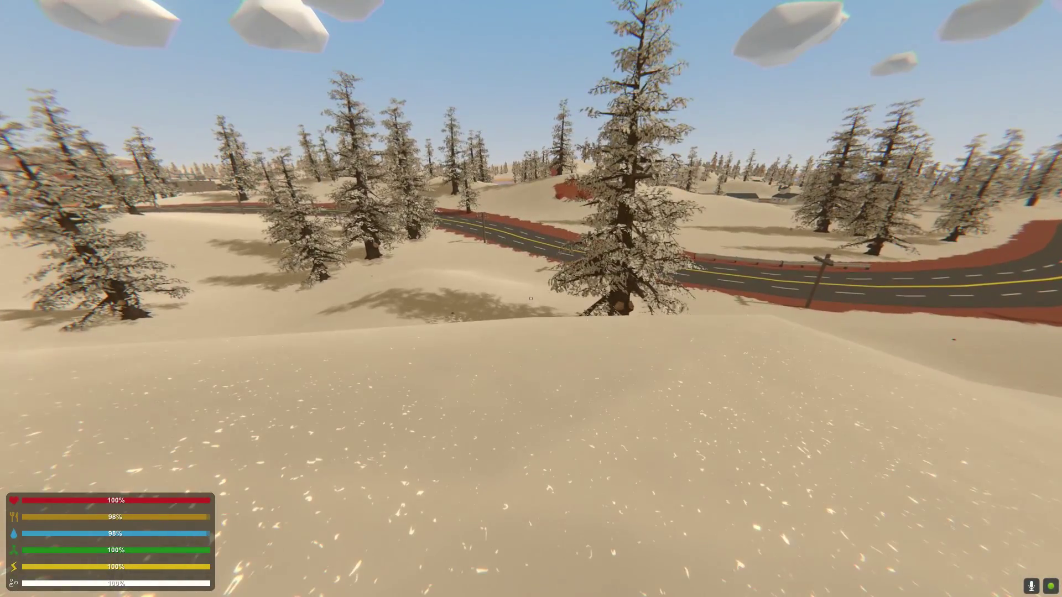
key(w)
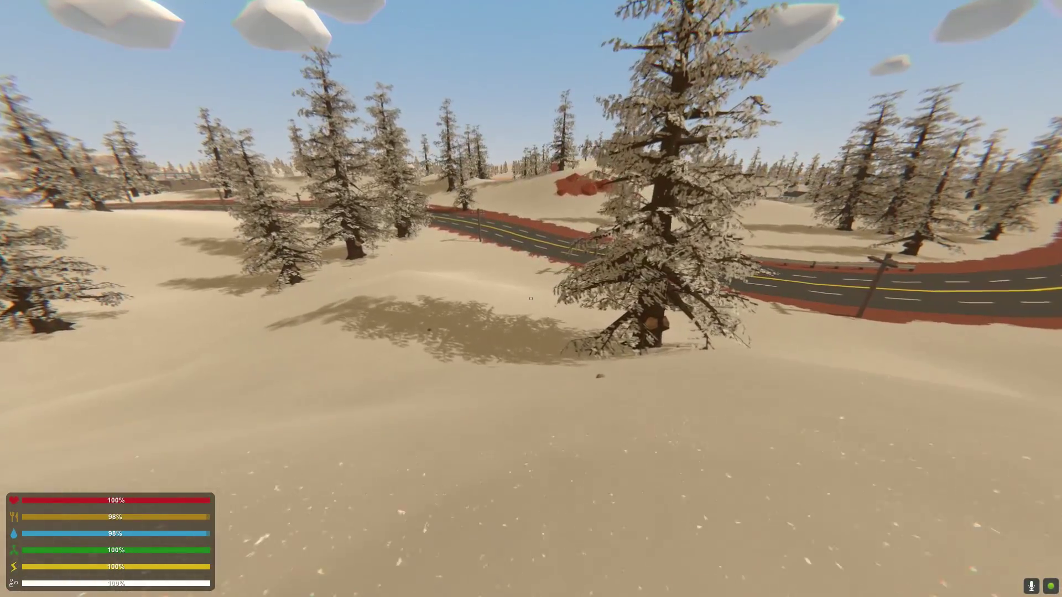
key(w)
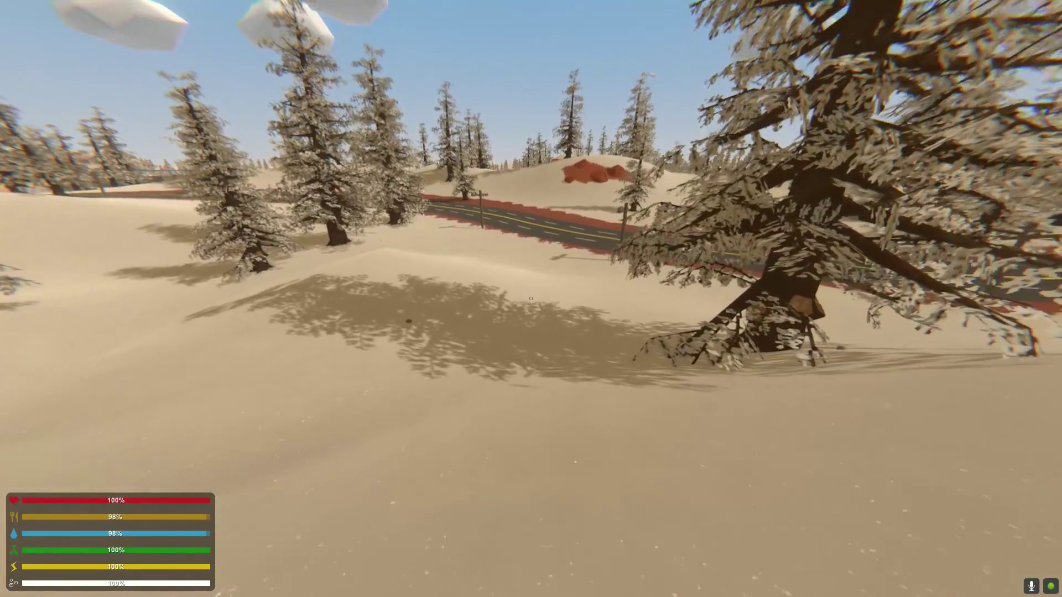
key(w)
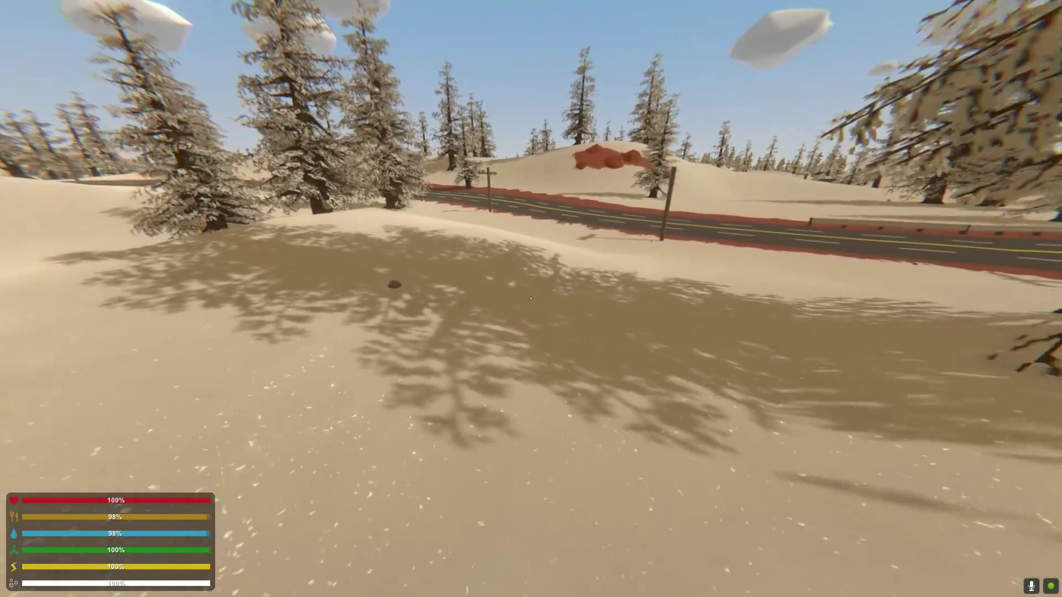
key(w)
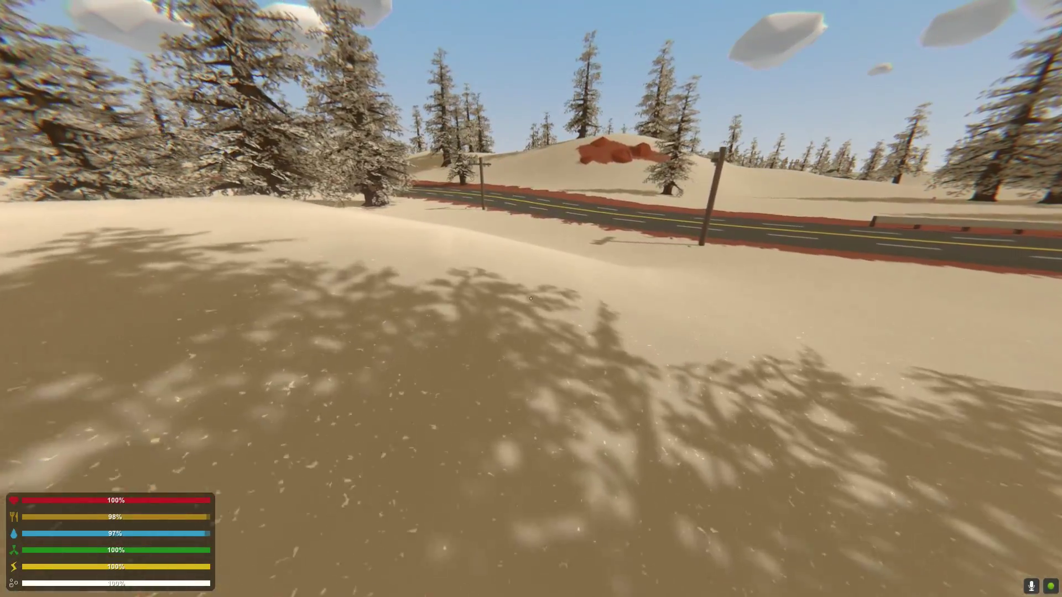
key(w)
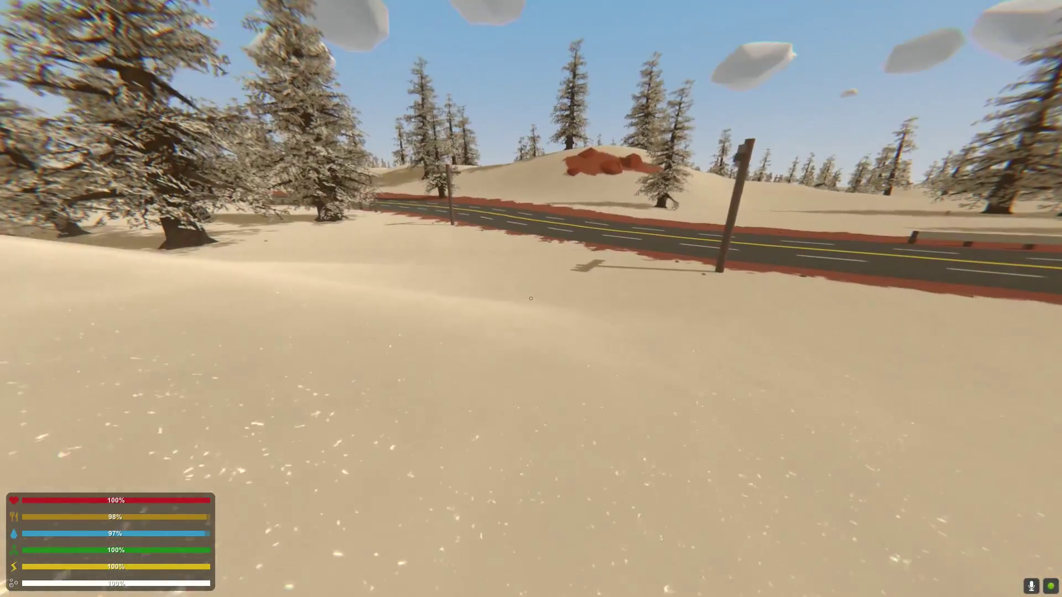
key(w)
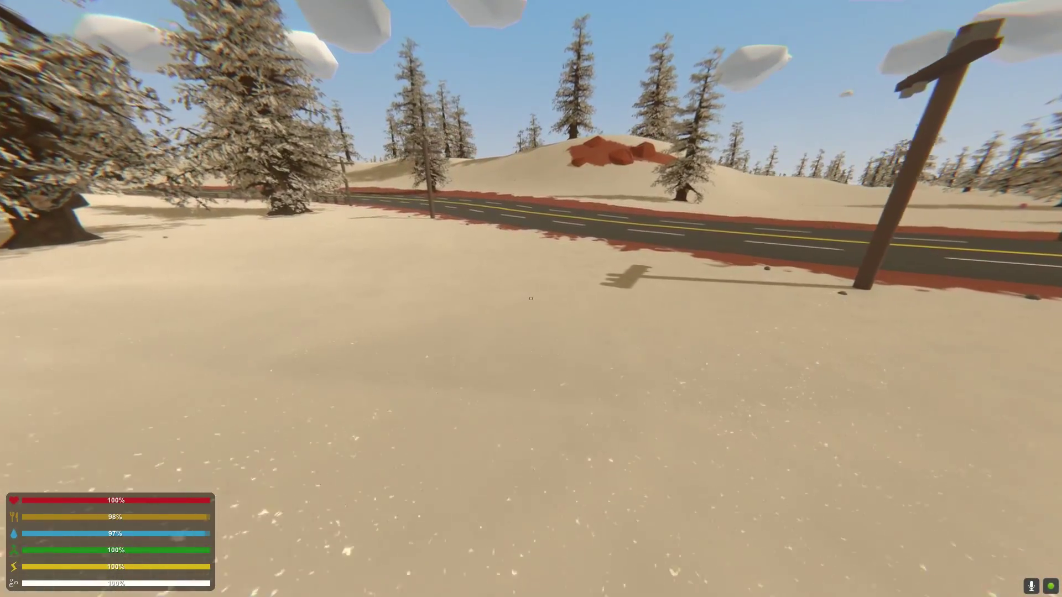
key(w)
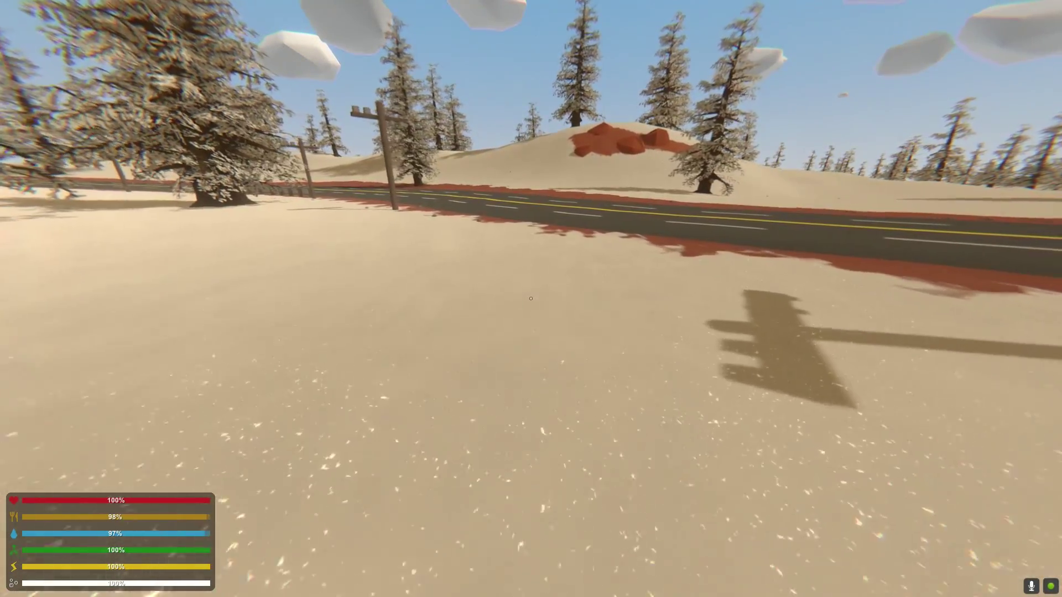
key(w)
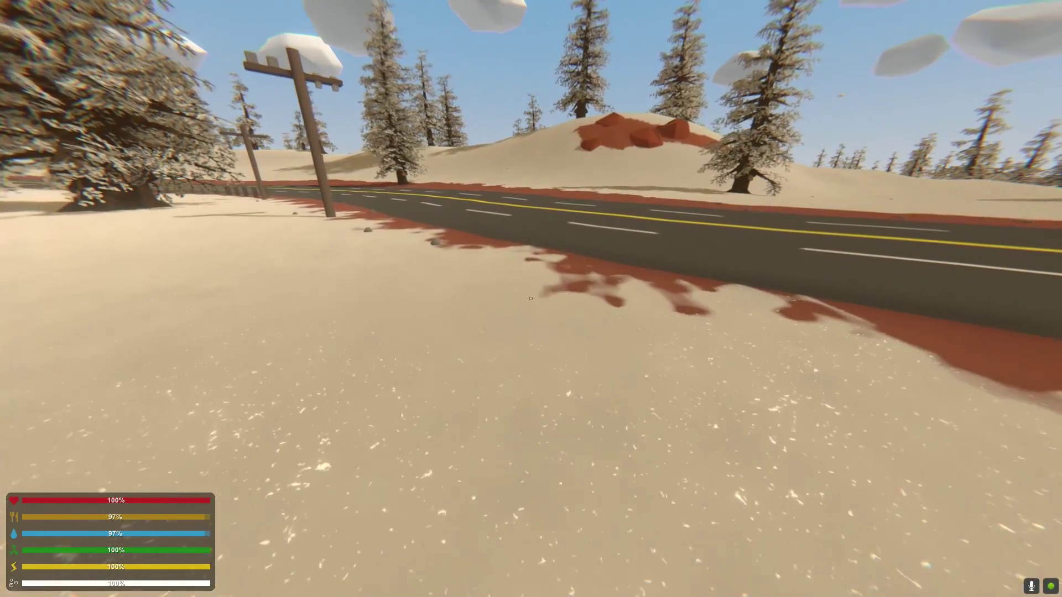
key(w)
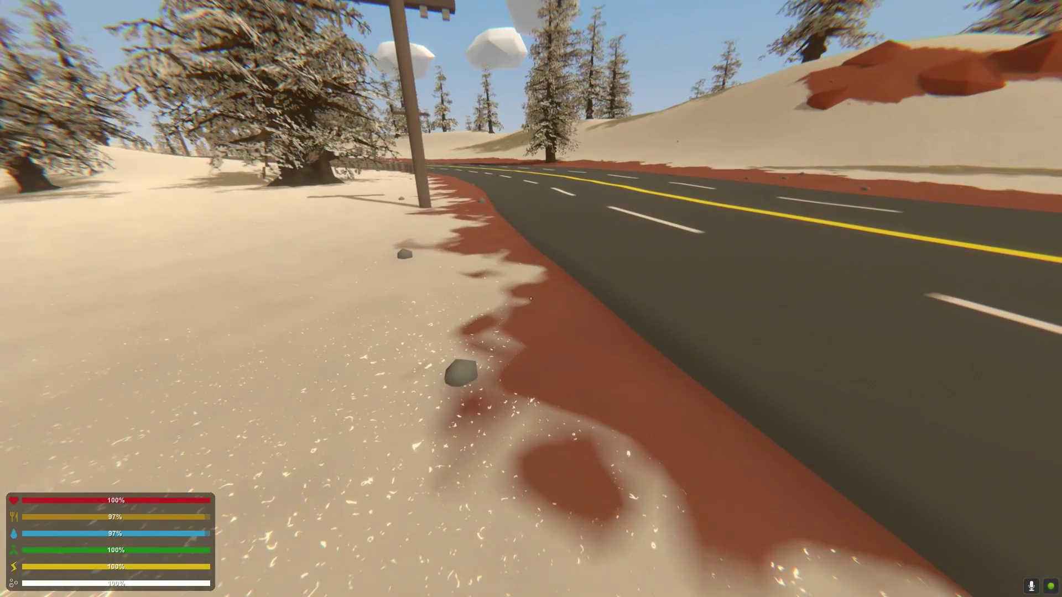
key(w)
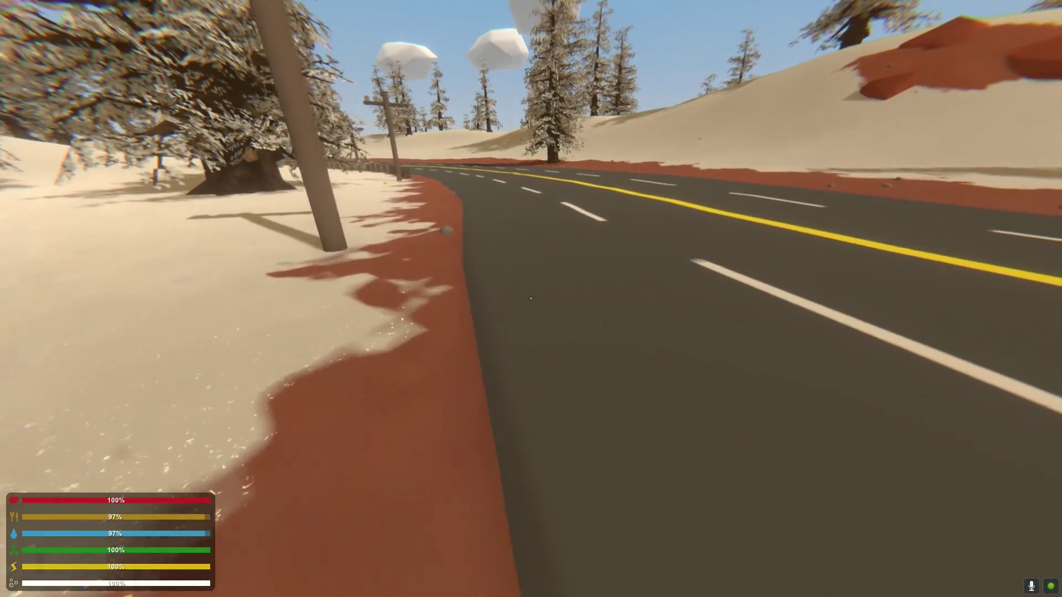
key(w)
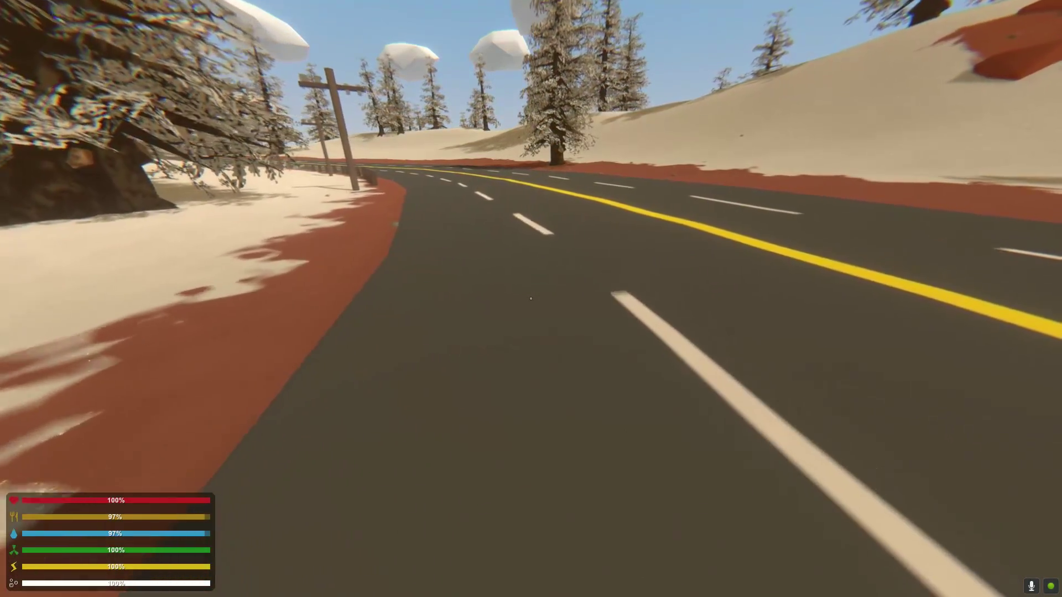
key(w)
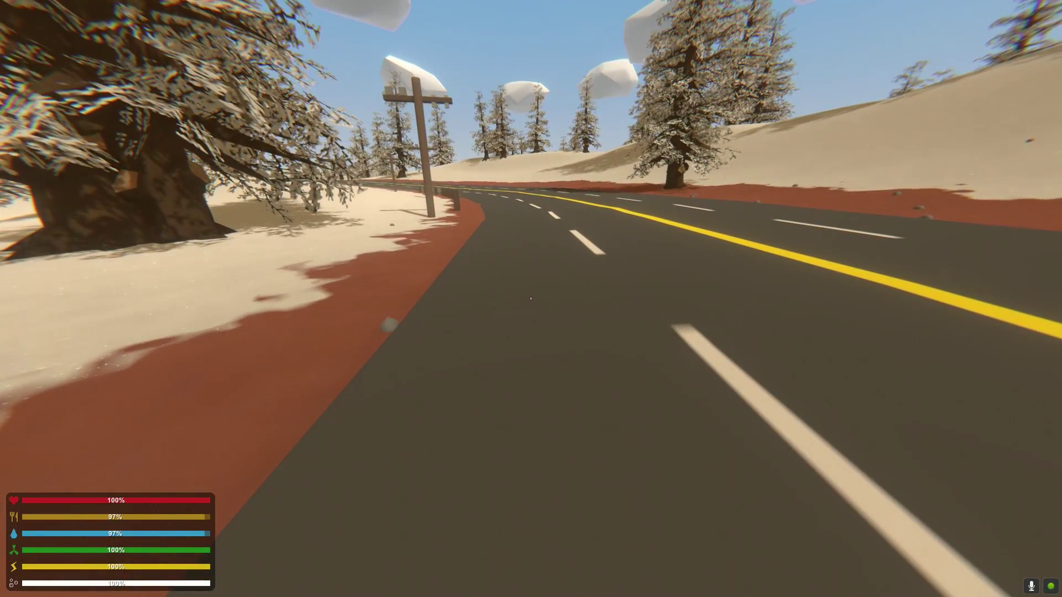
key(w)
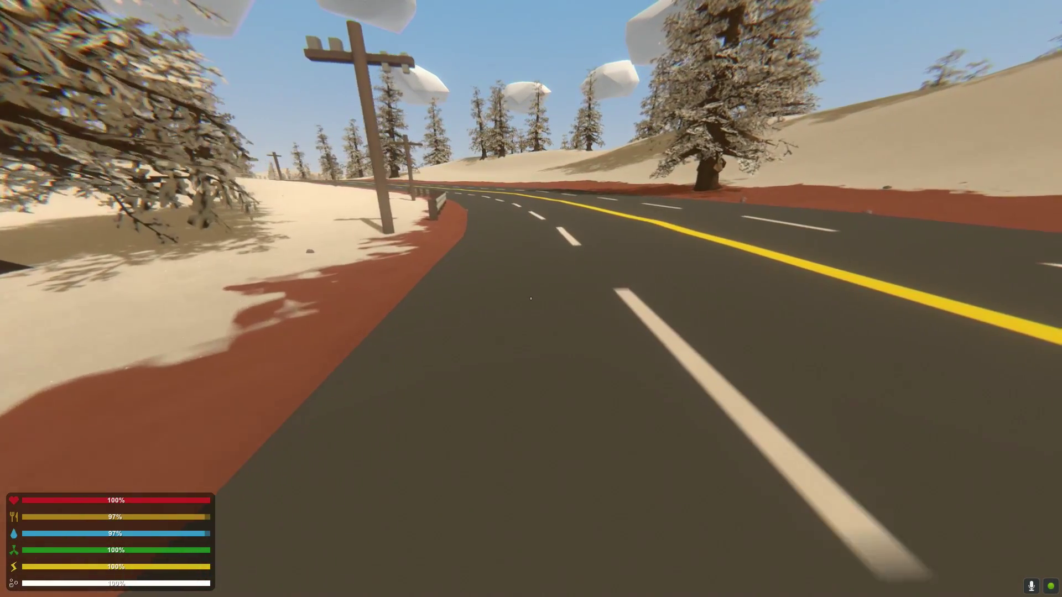
key(w)
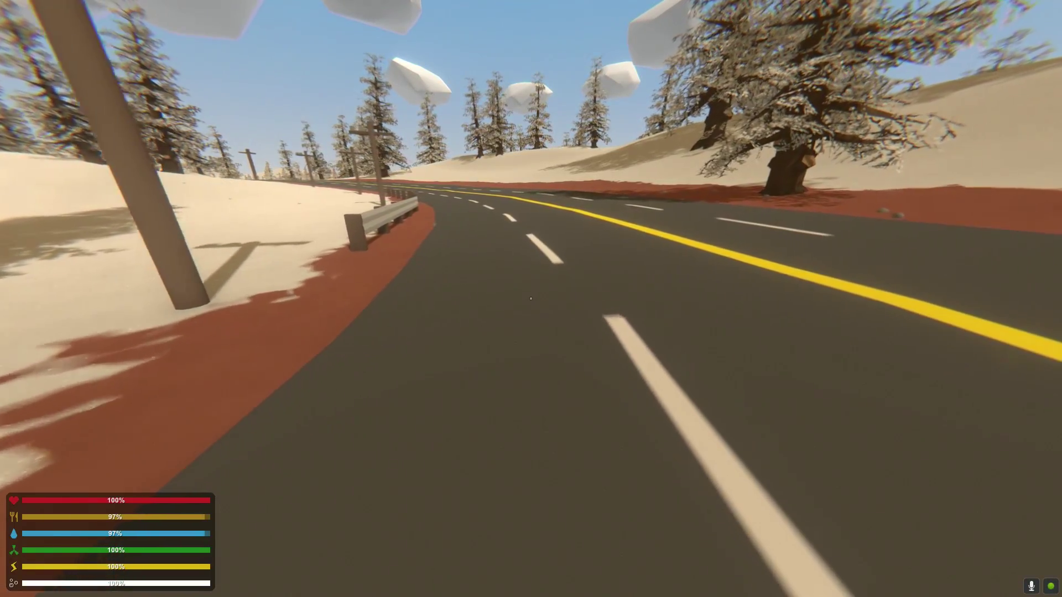
key(w)
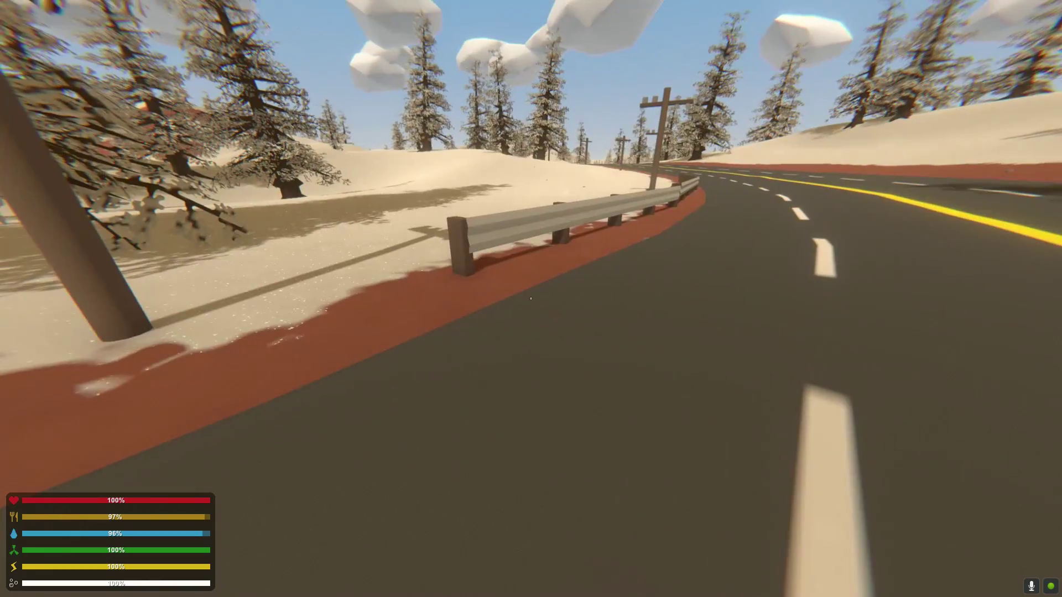
key(w)
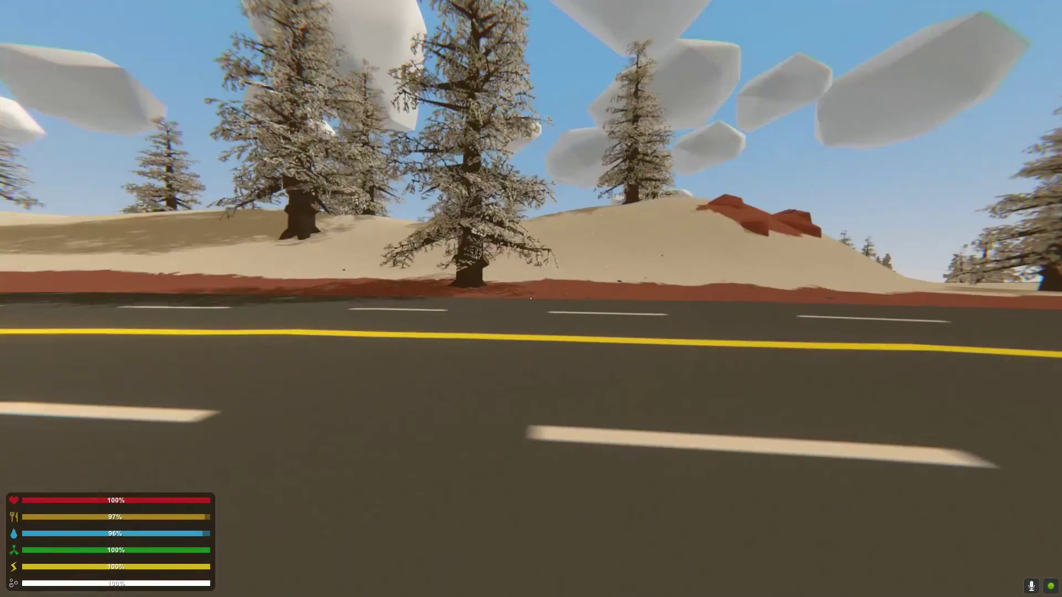
key(w)
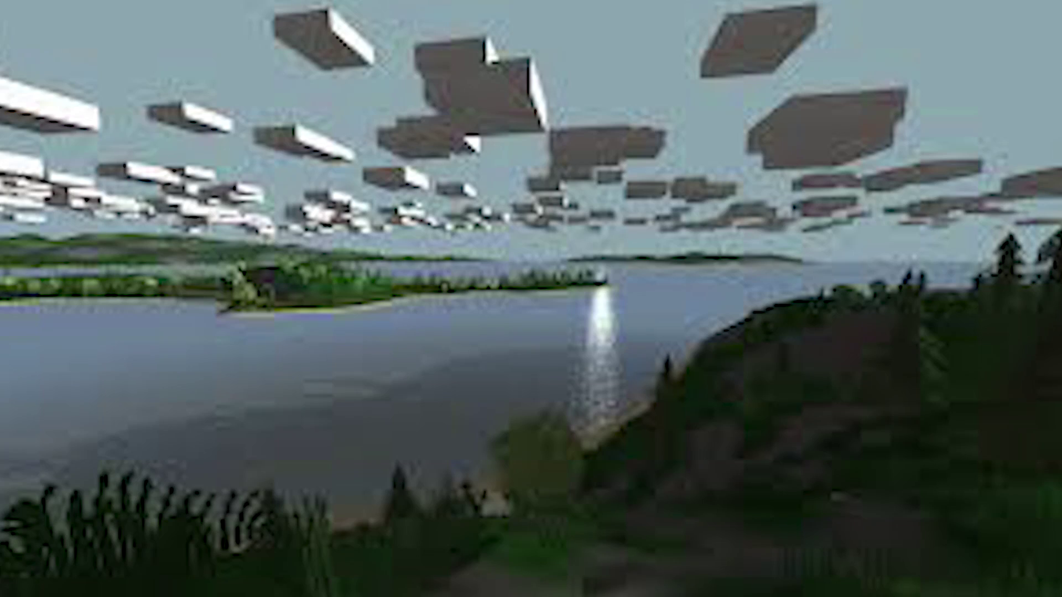